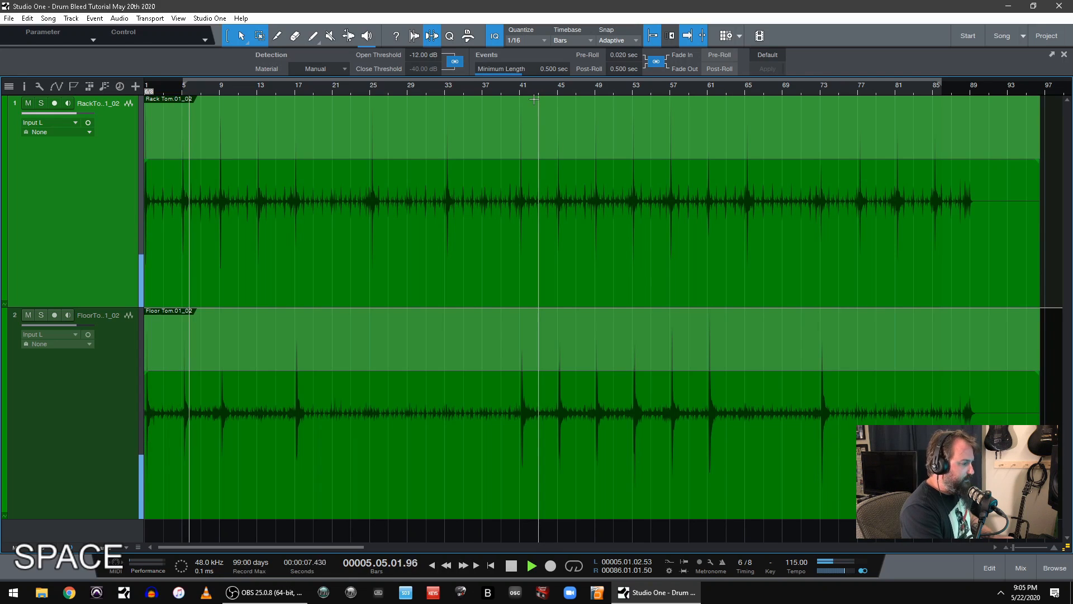
- Stop playback and select the Rack Tom event in the arrangement
{"action": "key", "text": "space"}
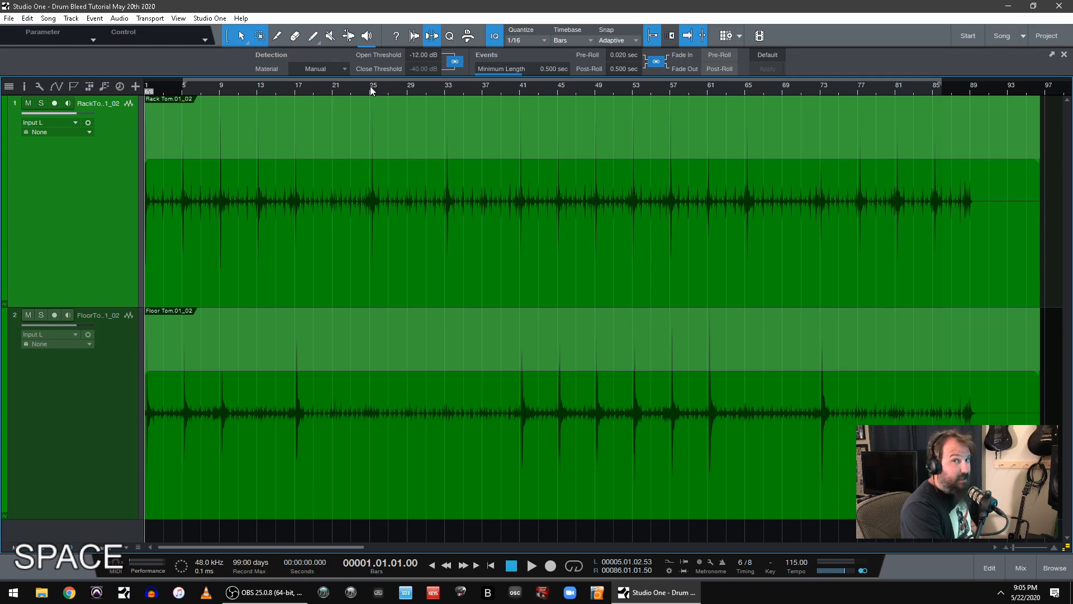
{"action": "left_click_drag", "start_coordinate": [369, 89], "coordinate": [425, 88]}
{"action": "left_click", "coordinate": [880, 219]}
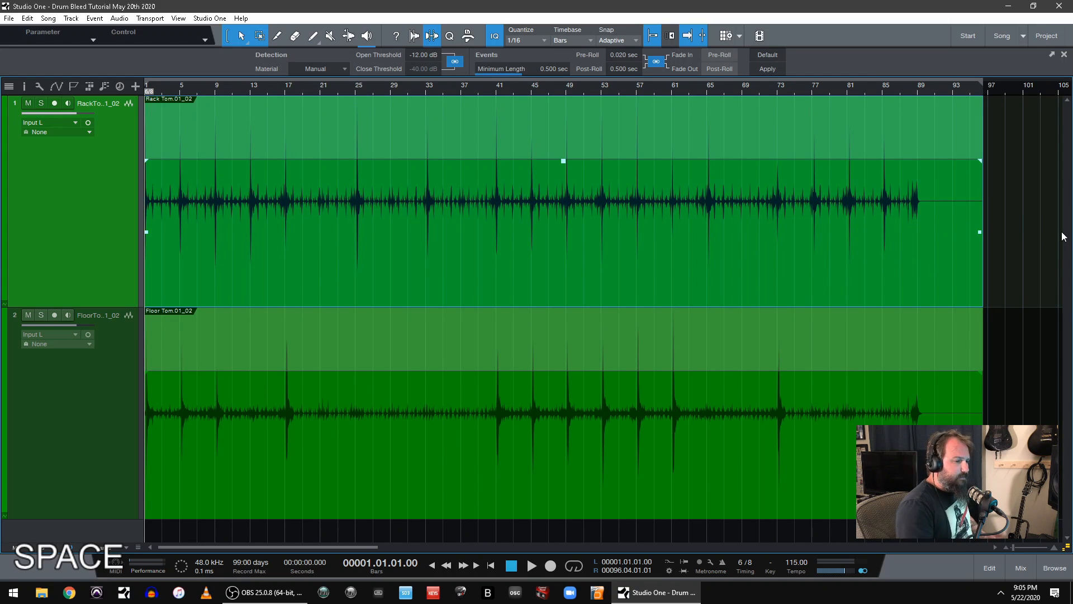
- Insert the C6 Mono multiband compressor on the rack tom channel in the mixer
{"action": "left_click", "coordinate": [1014, 570]}
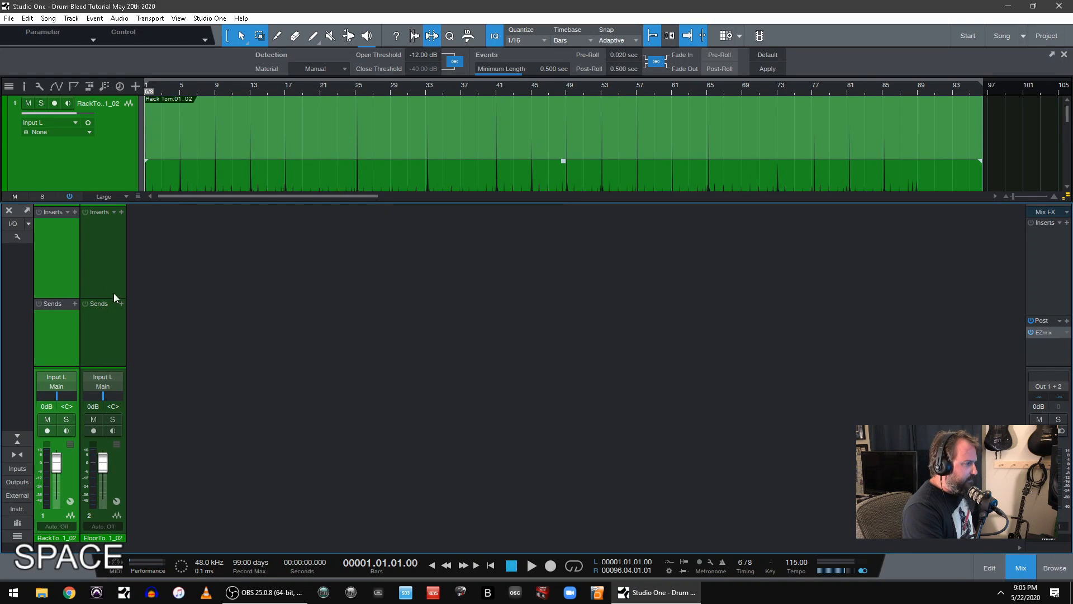
{"action": "left_click", "coordinate": [73, 213]}
{"action": "type", "text": "c6"}
{"action": "double_click", "coordinate": [133, 265]}
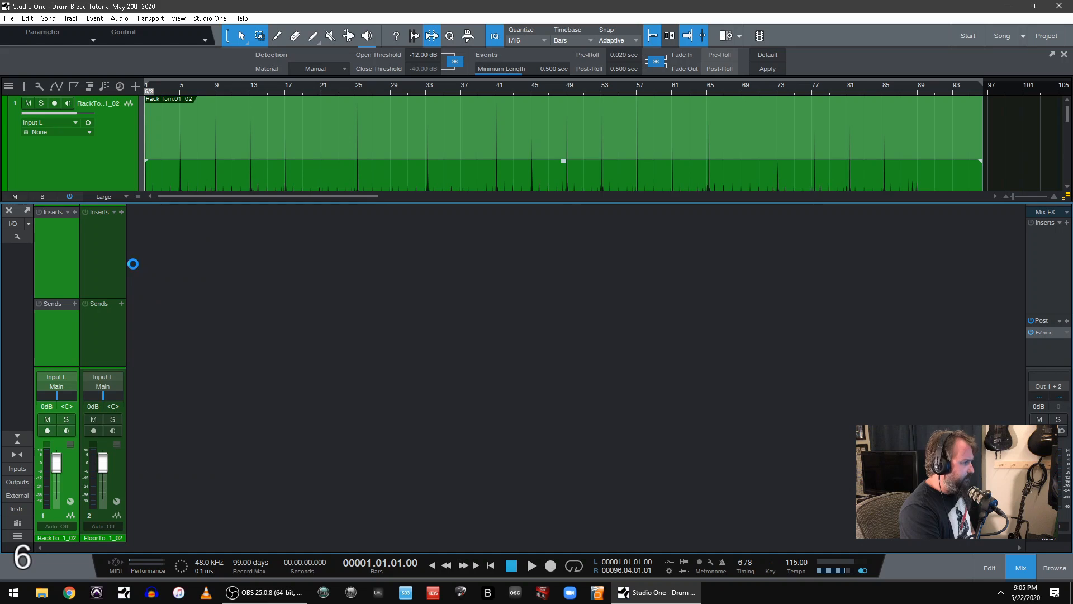
- Set the C6 mid crossover to 100 Hz and band 5's attack to 0.50 and release to 5.00
{"action": "left_click", "coordinate": [652, 333]}
{"action": "type", "text": "100"}
{"action": "key", "text": "Return"}
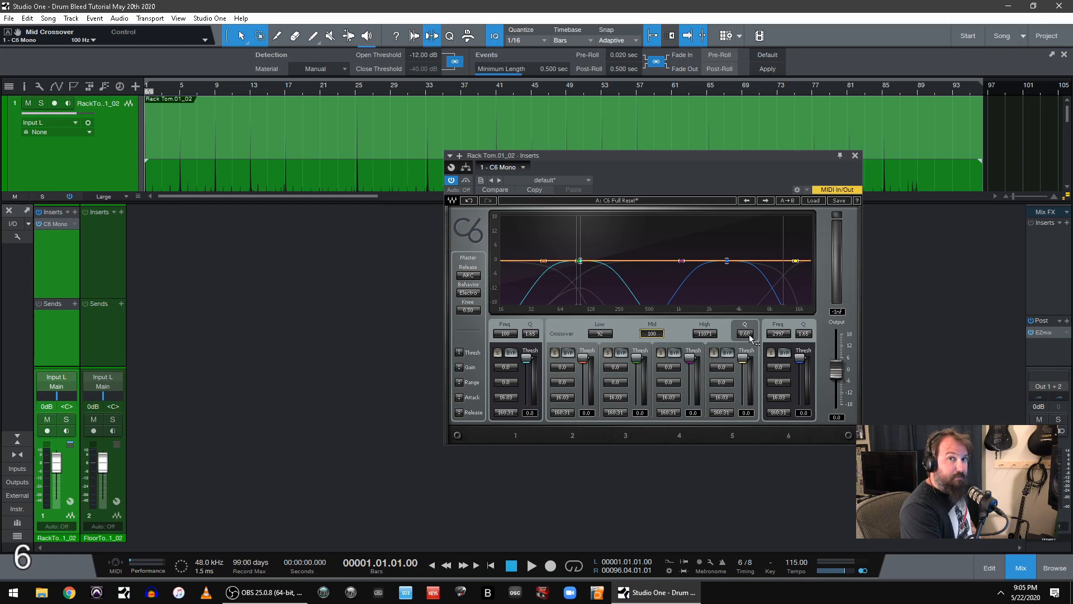
{"action": "left_click_drag", "start_coordinate": [721, 396], "coordinate": [729, 442]}
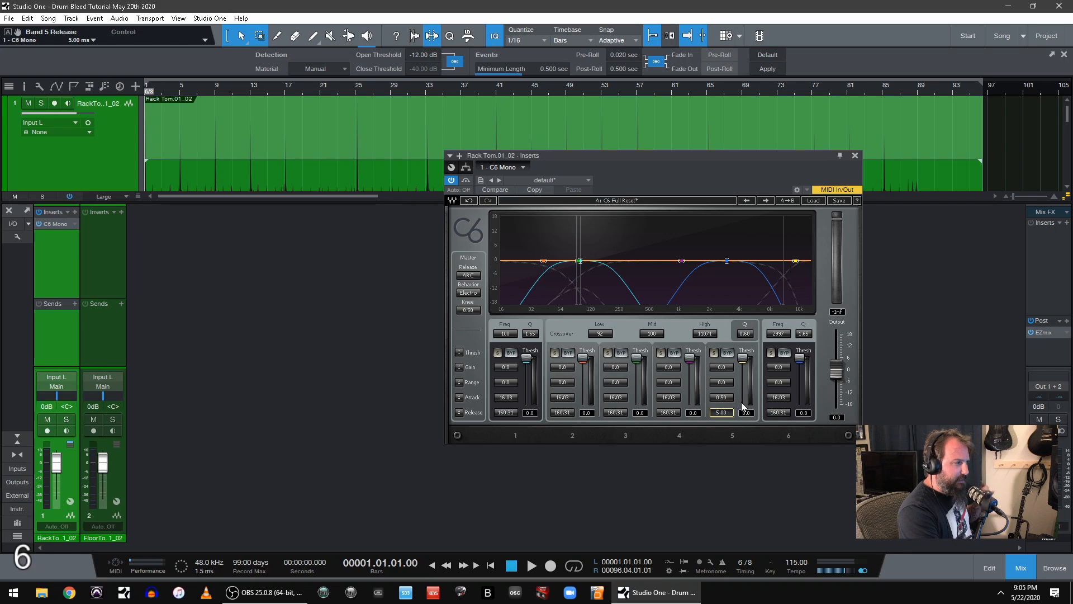
- Set the high crossover to 2000 Hz, band 5's gain to -18.0 and range to 18.0, and the crossover Q to 0.75
{"action": "left_click", "coordinate": [706, 333]}
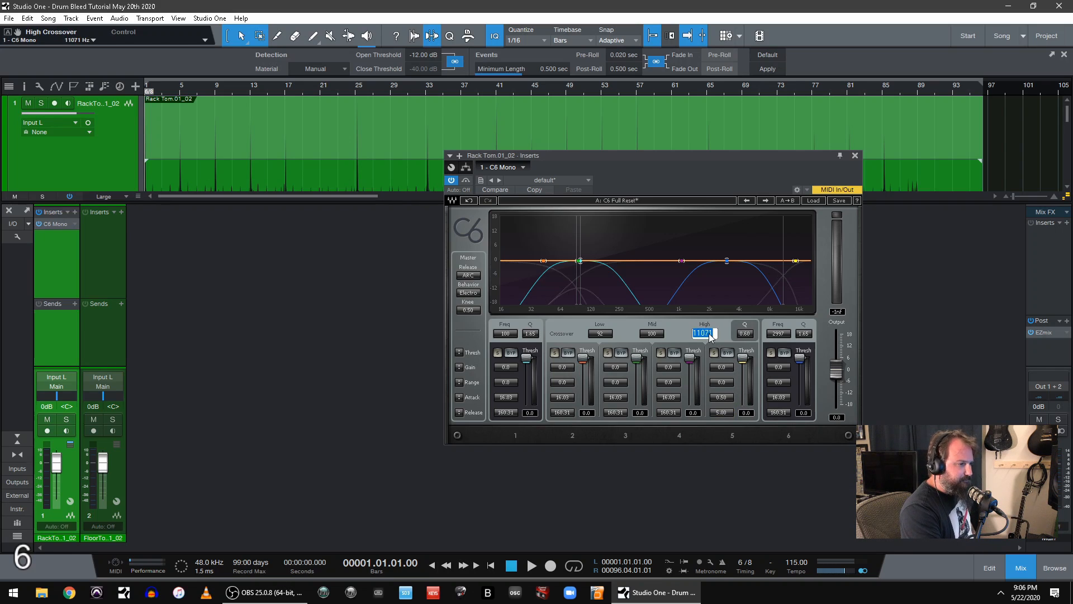
{"action": "type", "text": "1000"}
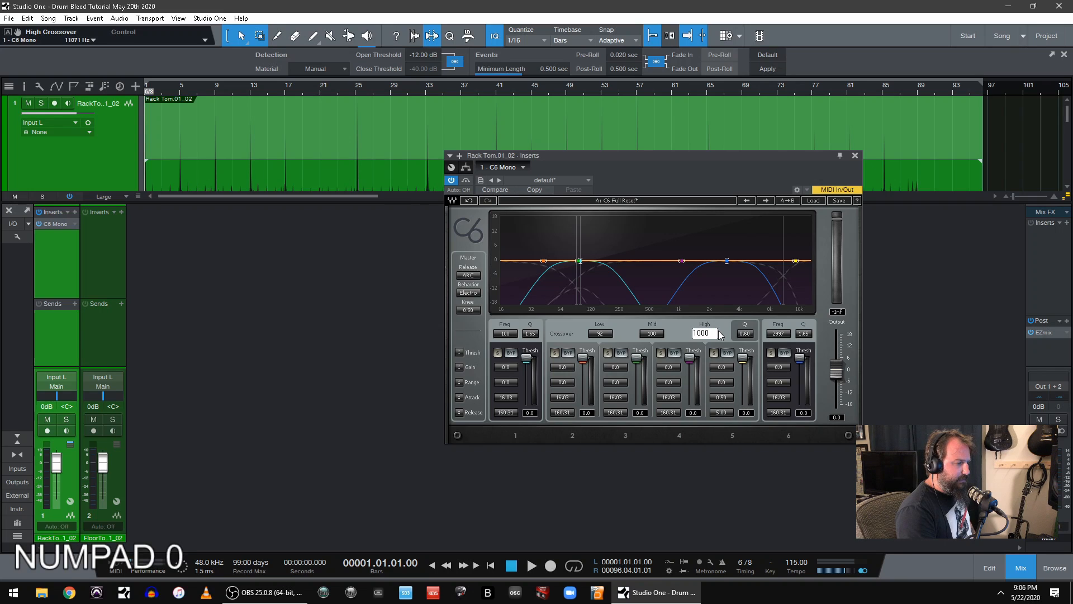
{"action": "key", "text": "Return"}
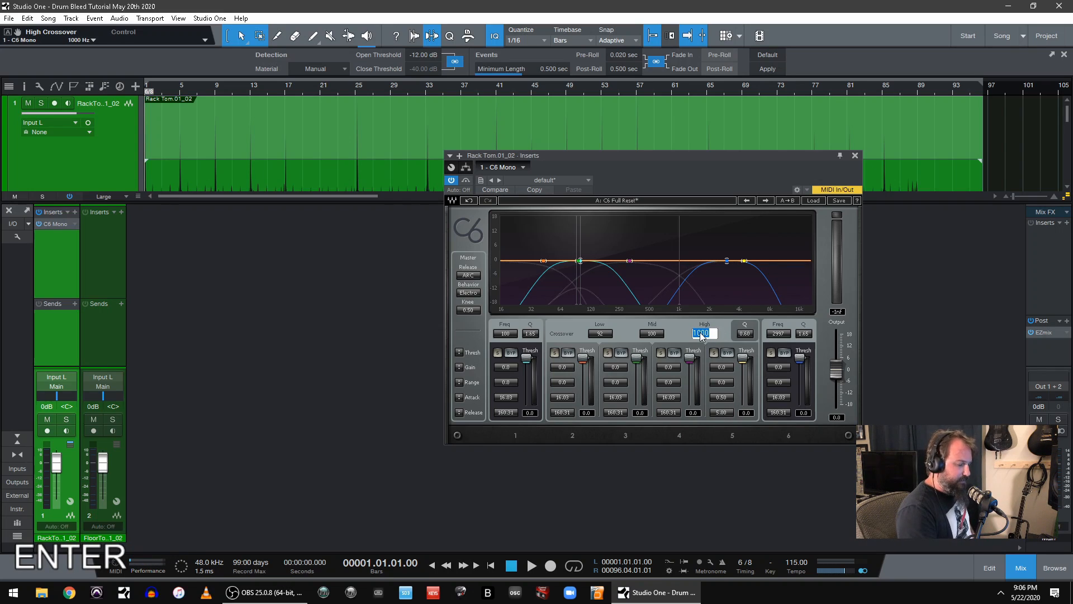
{"action": "type", "text": "2000"}
{"action": "key", "text": "Return"}
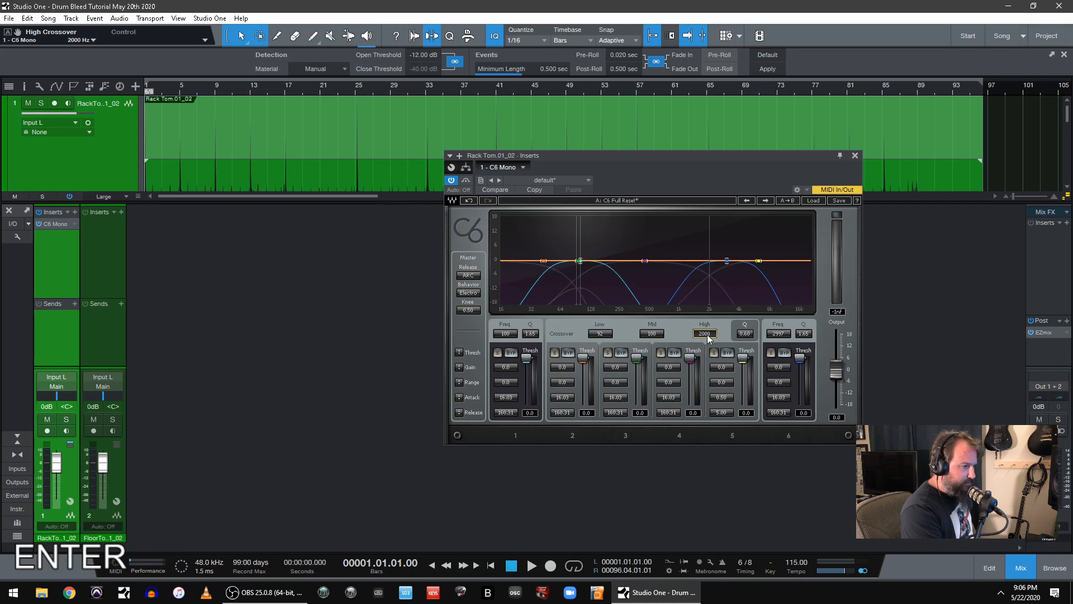
{"action": "left_click_drag", "start_coordinate": [721, 367], "coordinate": [770, 334]}
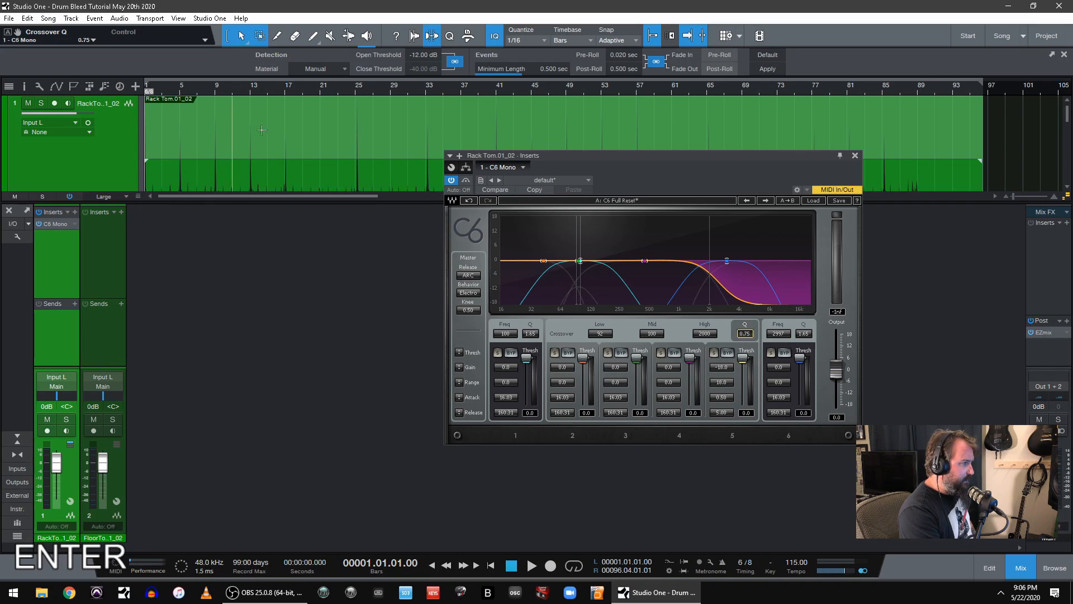
- Solo the rack tom track and play a loop around the tom hit, from 24.05 to 26.02
{"action": "left_click", "coordinate": [42, 103]}
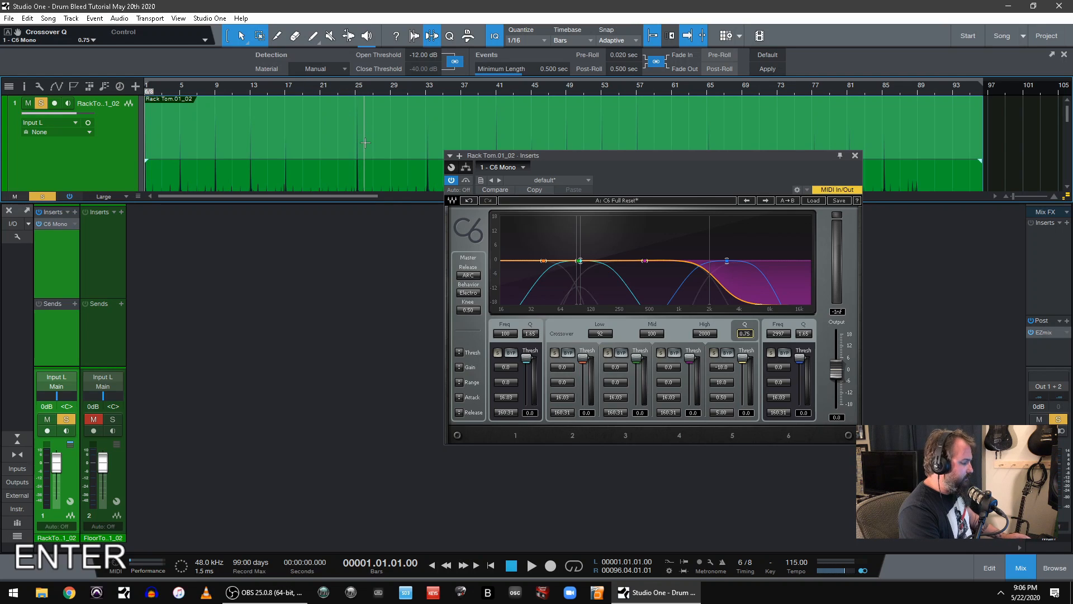
{"action": "key", "text": "shift+s"}
{"action": "left_click_drag", "start_coordinate": [369, 92], "coordinate": [367, 139]}
{"action": "left_click_drag", "start_coordinate": [350, 82], "coordinate": [494, 83]}
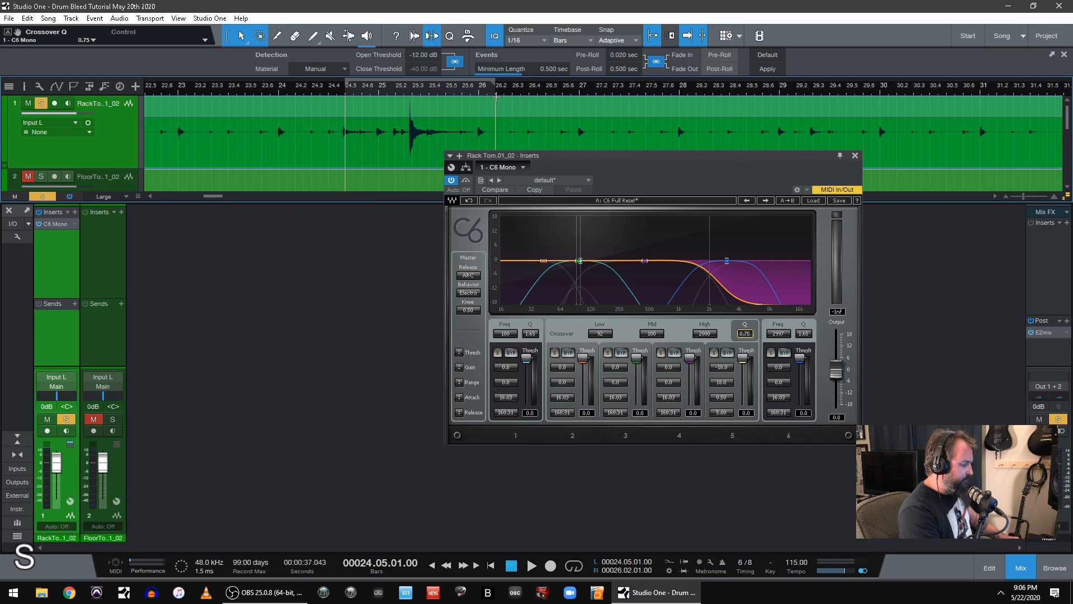
{"action": "key", "text": "space"}
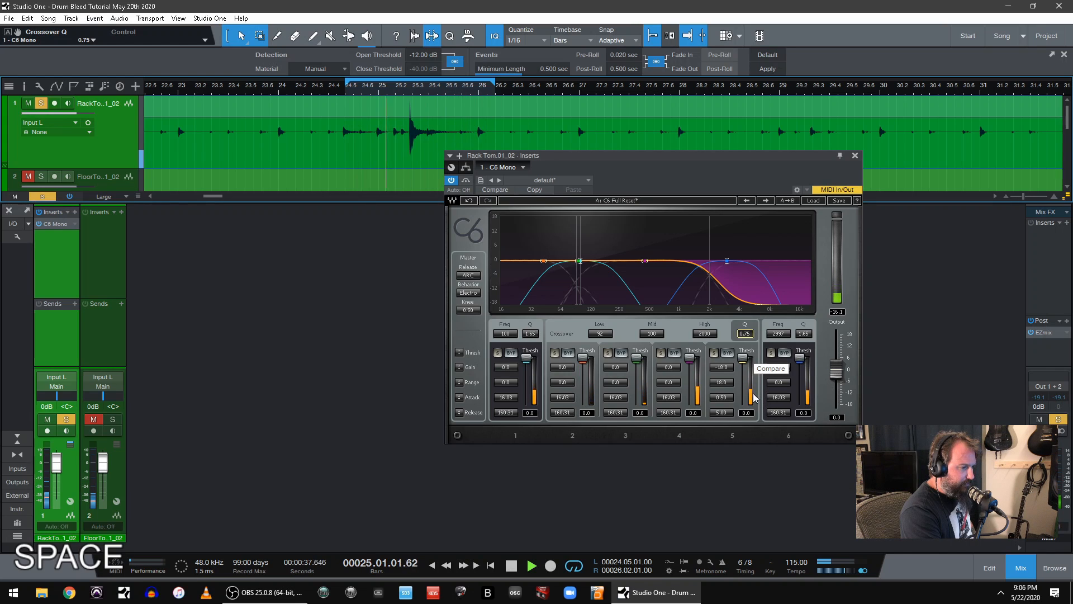
- Lower band 5's threshold to -40.3 dB, set the high crossover to 1000 Hz, and stop playback
{"action": "left_click_drag", "start_coordinate": [742, 359], "coordinate": [743, 380]}
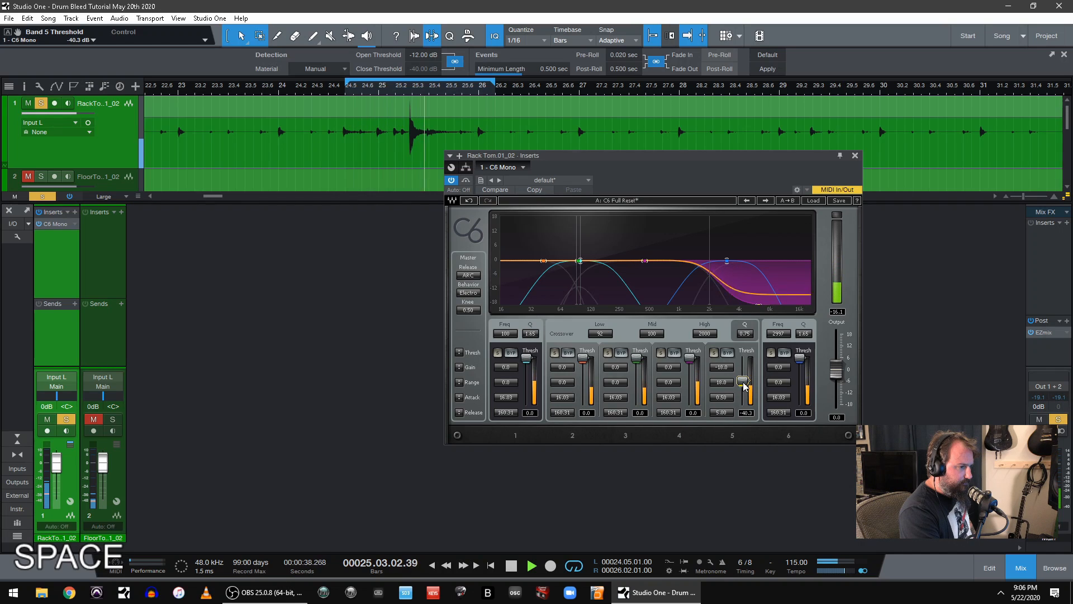
{"action": "left_click", "coordinate": [704, 334]}
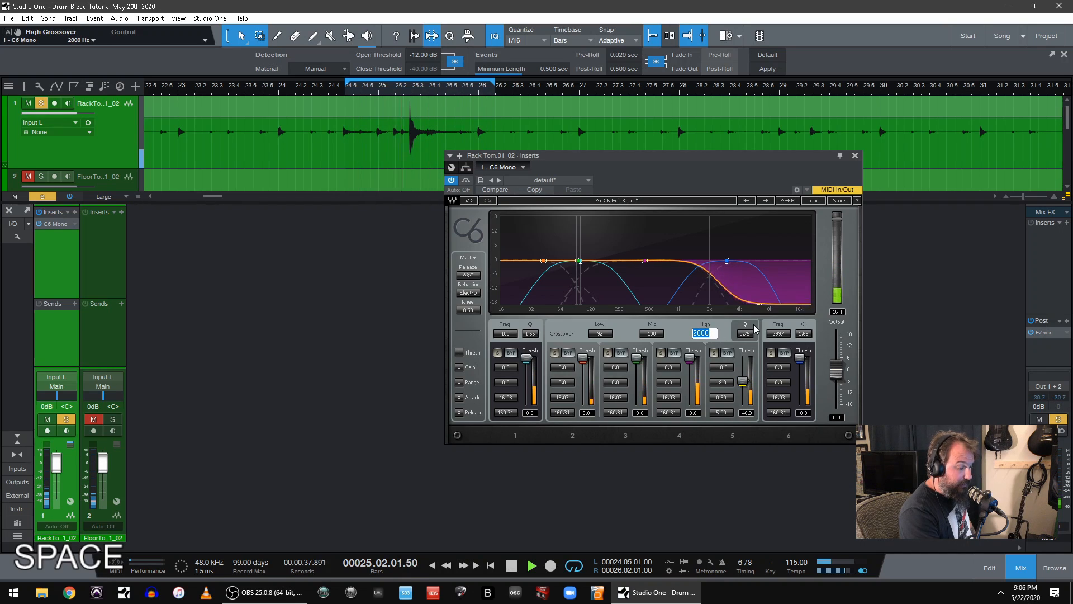
{"action": "type", "text": "1000"}
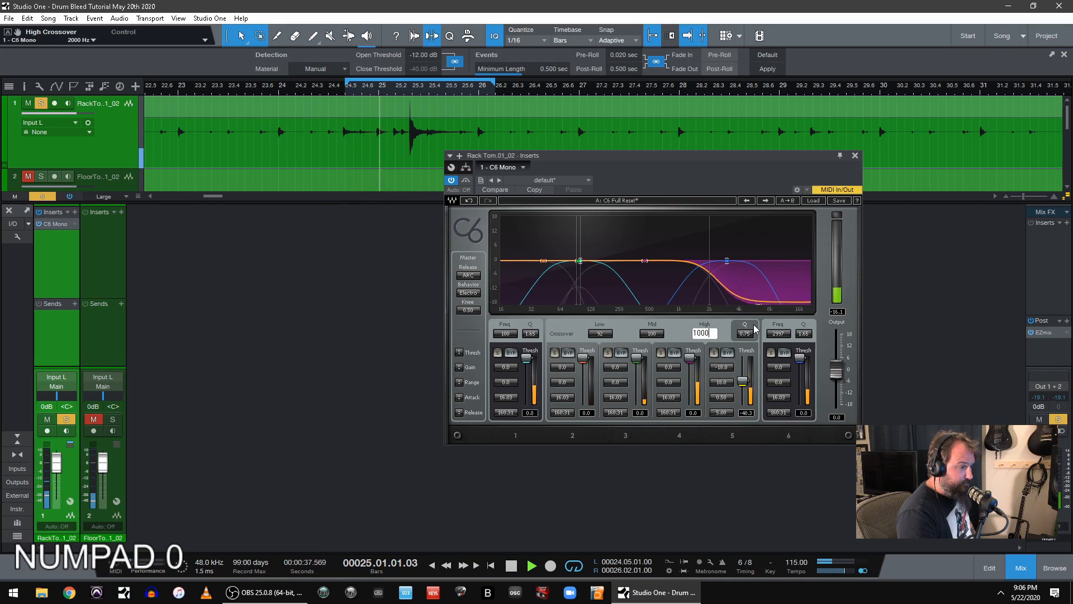
{"action": "key", "text": "Return"}
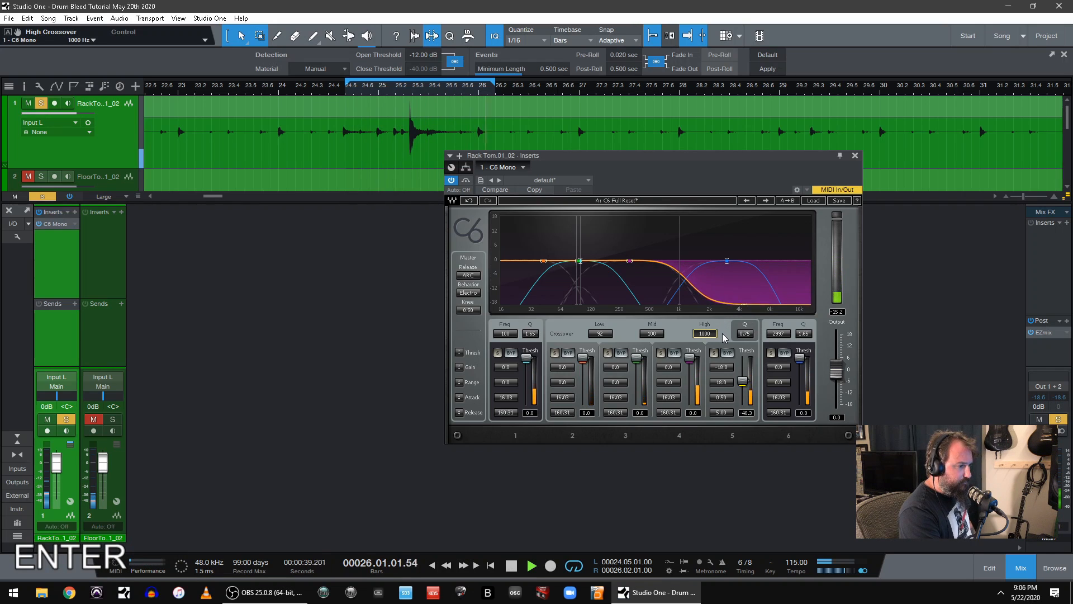
{"action": "key", "text": "space"}
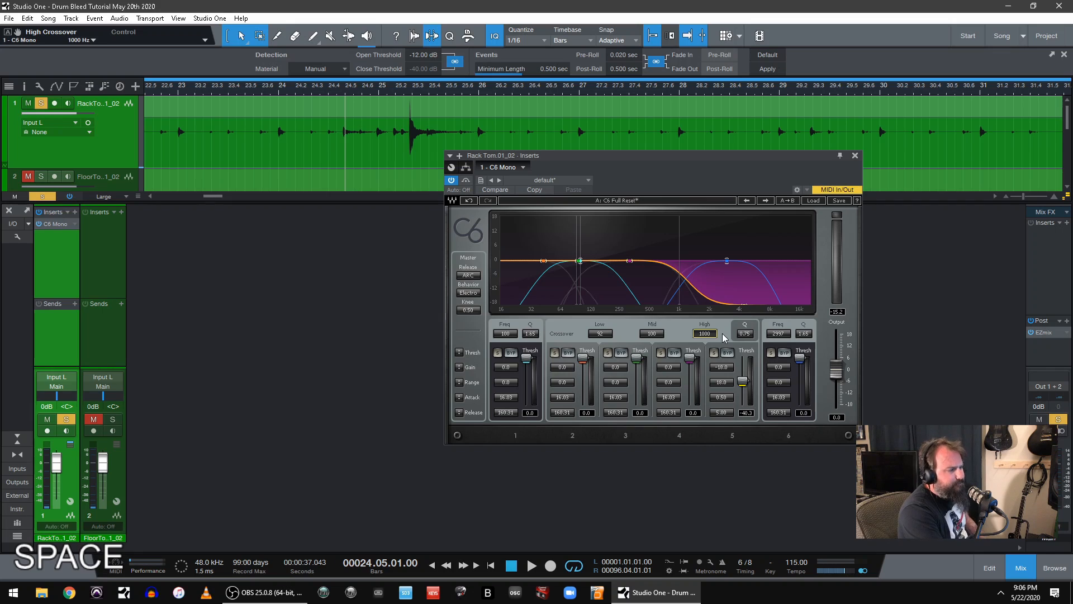
- Close the C6 Mono plugin and remove it from the rack tom channel
{"action": "left_click", "coordinate": [855, 156]}
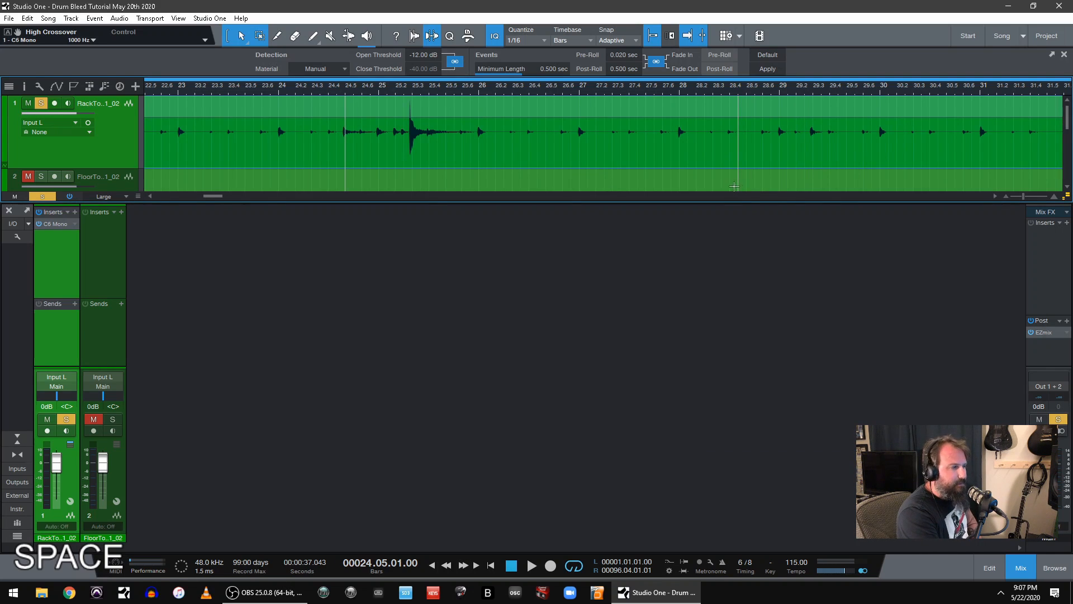
{"action": "left_click", "coordinate": [74, 225]}
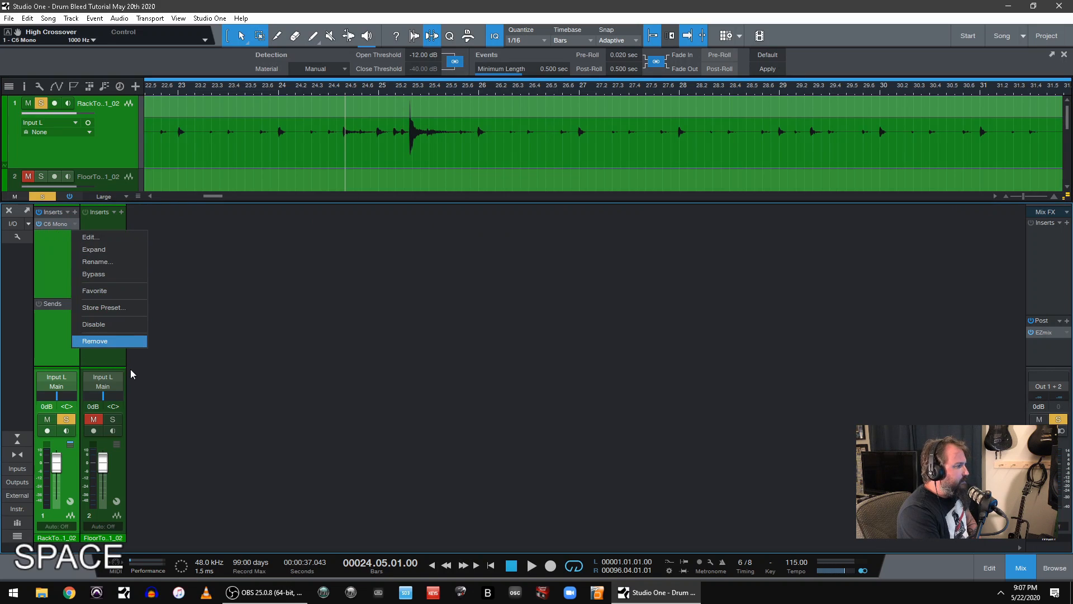
{"action": "left_click", "coordinate": [123, 341]}
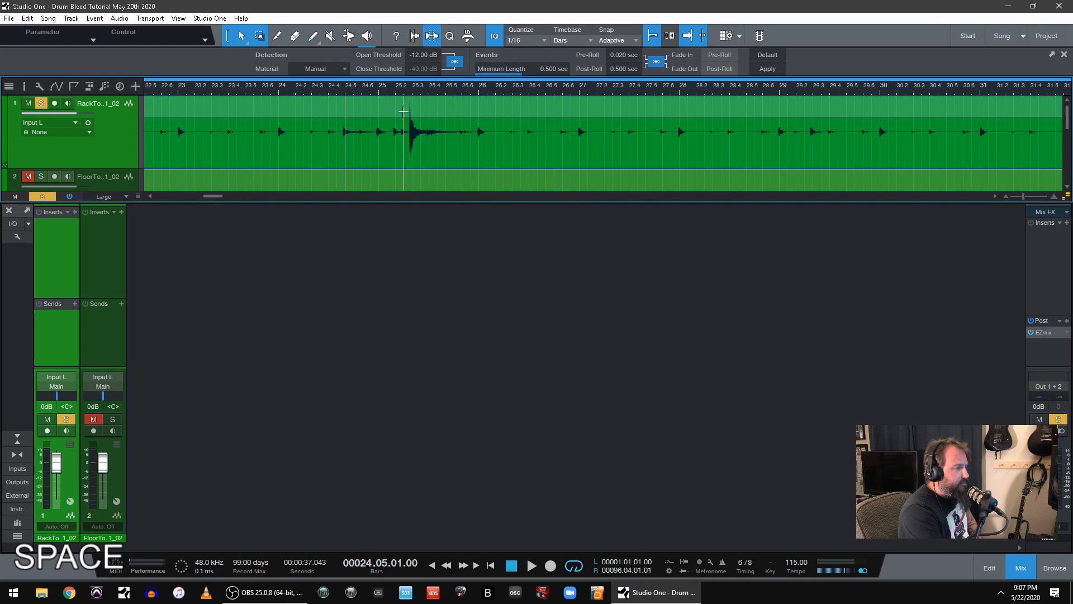
- Strip the silence from the whole Rack Tom event with the current detection settings and inspect the first clips
{"action": "left_click_drag", "start_coordinate": [552, 91], "coordinate": [574, 53]}
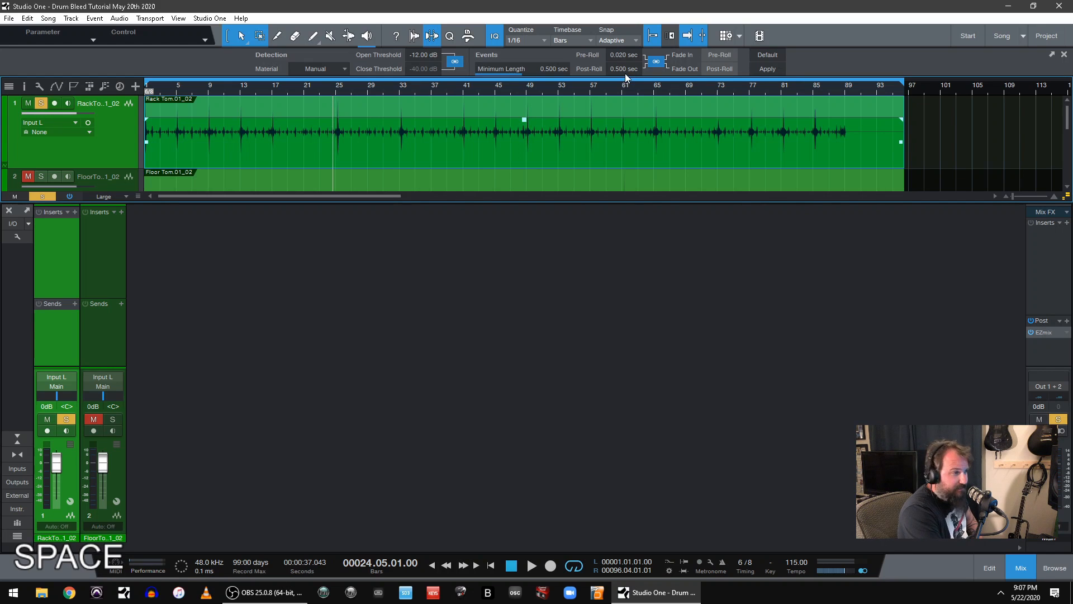
{"action": "left_click", "coordinate": [767, 68]}
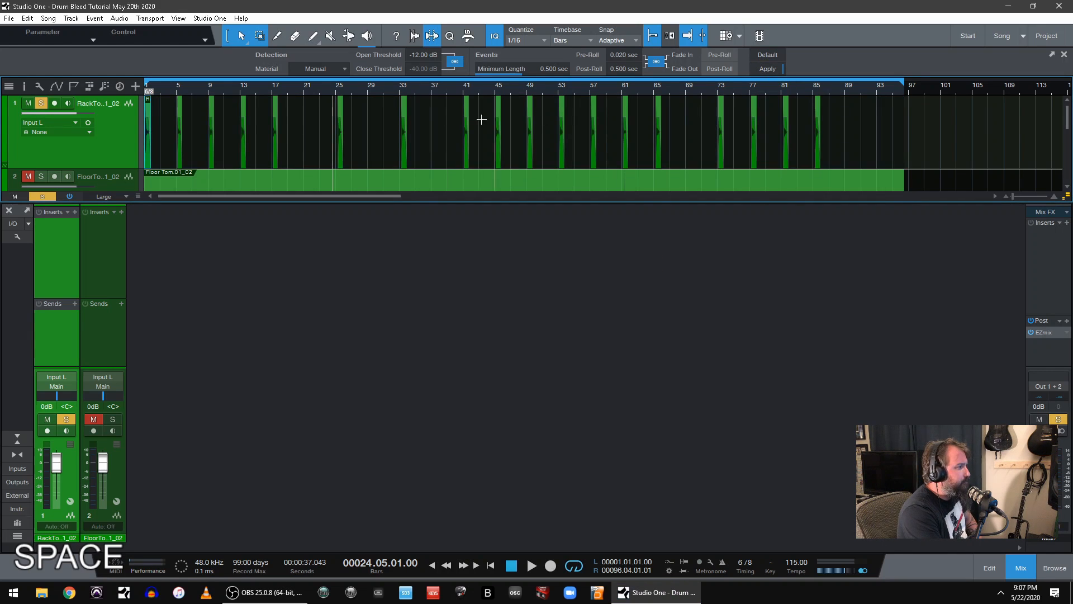
{"action": "key", "text": "e"}
{"action": "left_click_drag", "start_coordinate": [228, 112], "coordinate": [389, 132]}
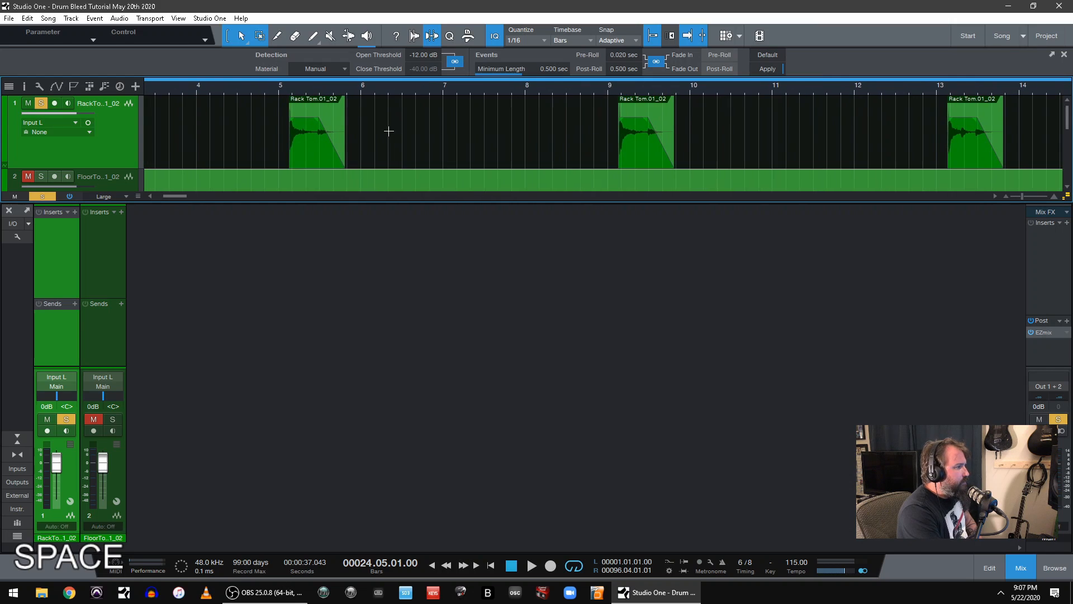
{"action": "scroll", "coordinate": [430, 144], "scroll_direction": "left", "scroll_amount": 2}
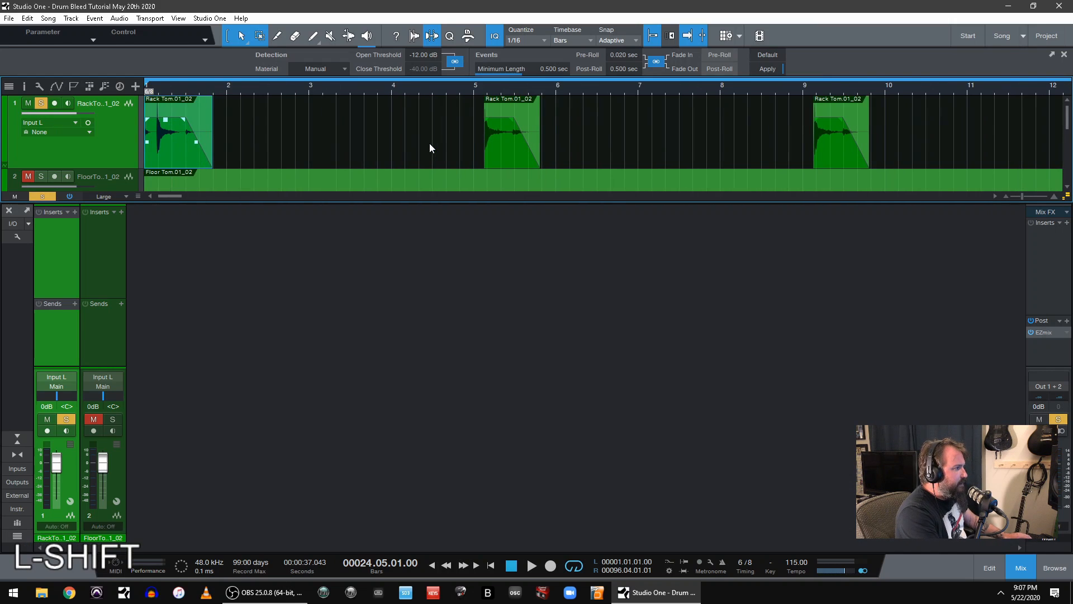
- Open the first rack tom clip in the audio editor, trim its start to the drum hit, and undo the trim
{"action": "double_click", "coordinate": [155, 161]}
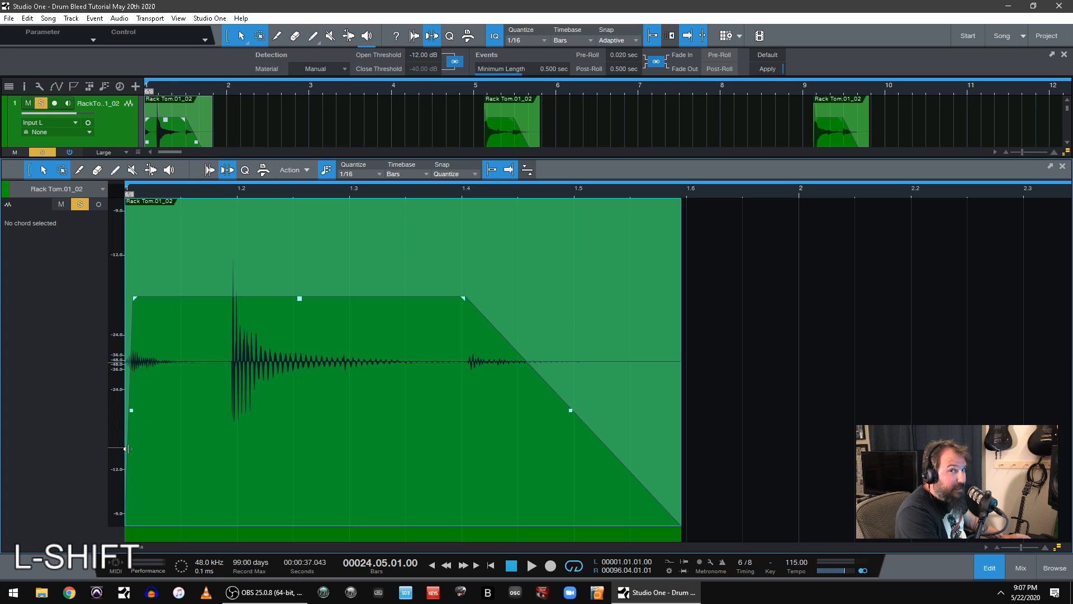
{"action": "left_click_drag", "start_coordinate": [127, 448], "coordinate": [225, 473]}
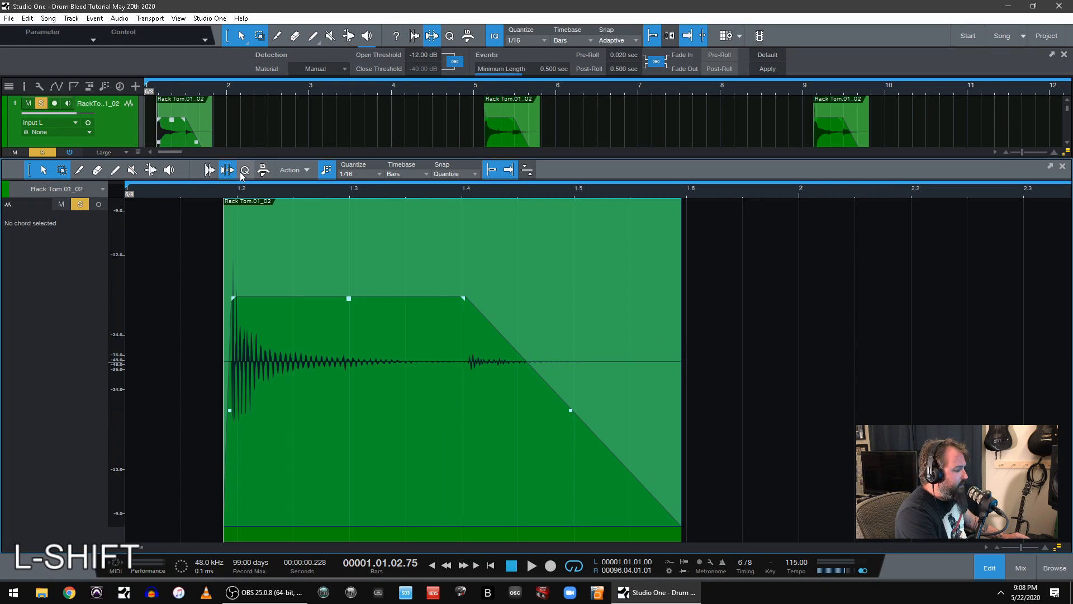
{"action": "key", "text": "alt+z"}
{"action": "key", "text": "ctrl+z"}
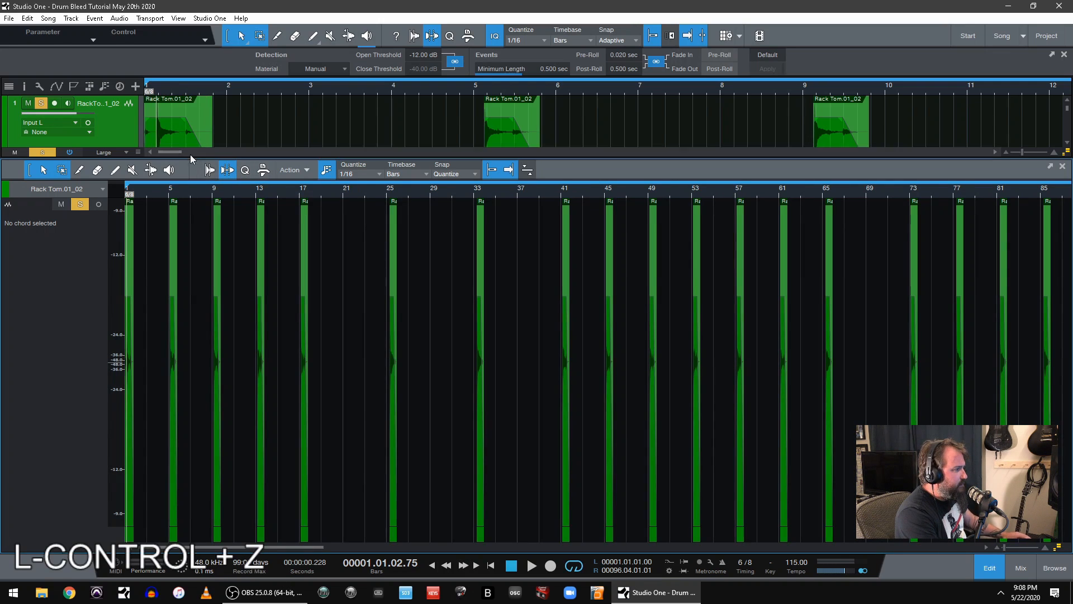
- Select all the rack tom clips and merge them into one audio part
{"action": "key", "text": "z"}
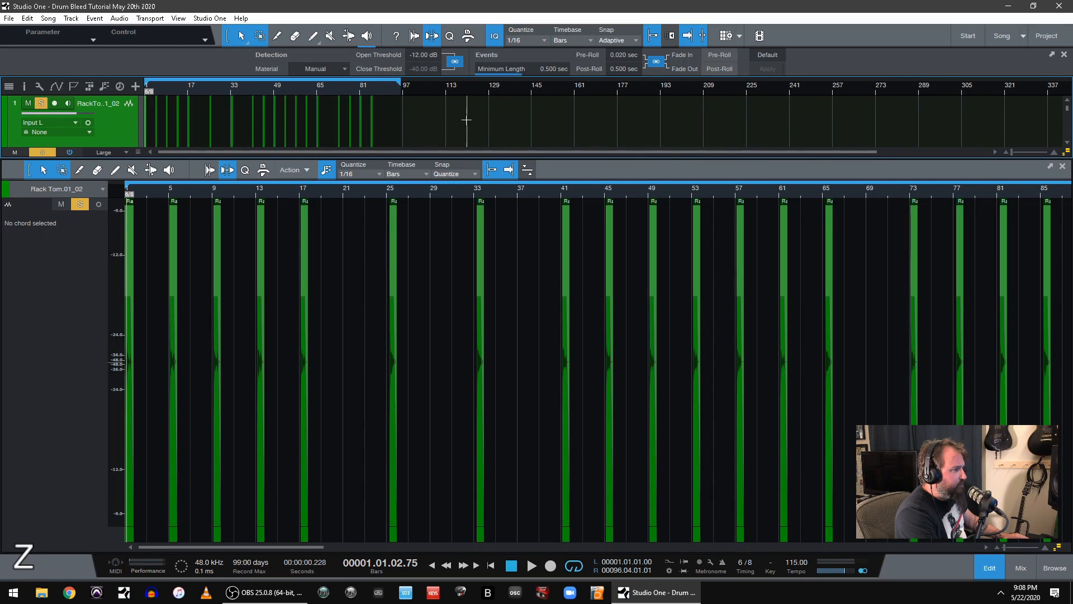
{"action": "left_click", "coordinate": [395, 131]}
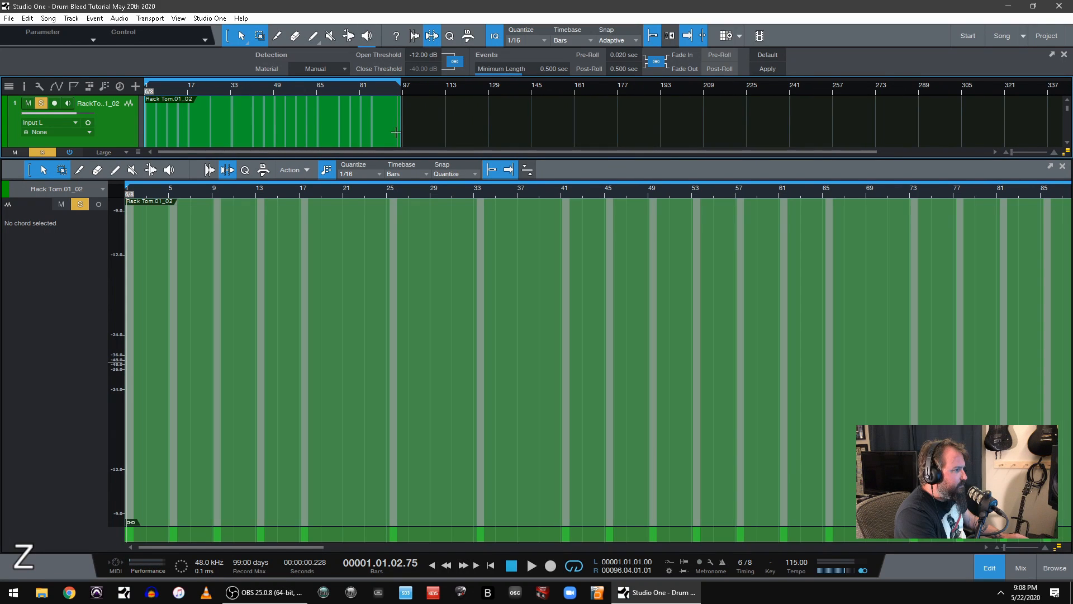
{"action": "left_click_drag", "start_coordinate": [463, 142], "coordinate": [2, 110]}
{"action": "key", "text": "g"}
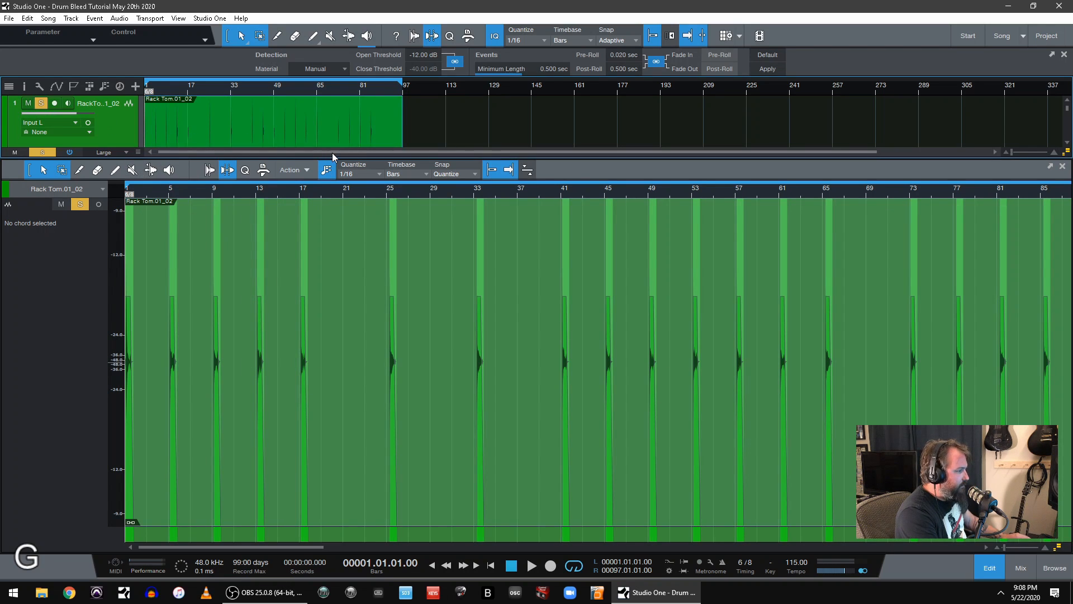
- Trim the start of the first clip inside the merged rack tom part to just before the drum hit
{"action": "key", "text": "e"}
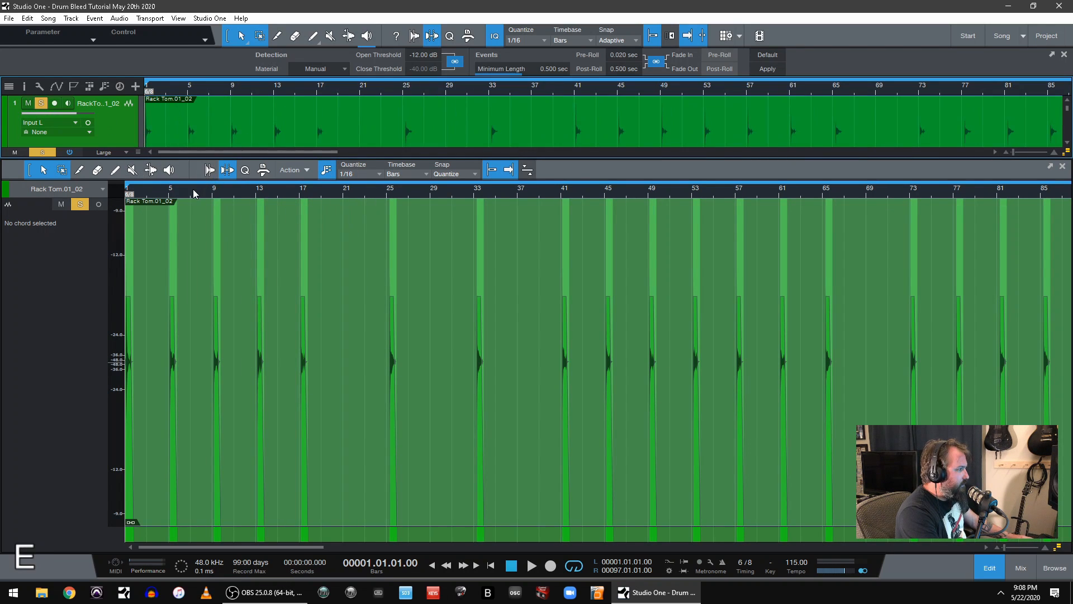
{"action": "key", "text": "Return"}
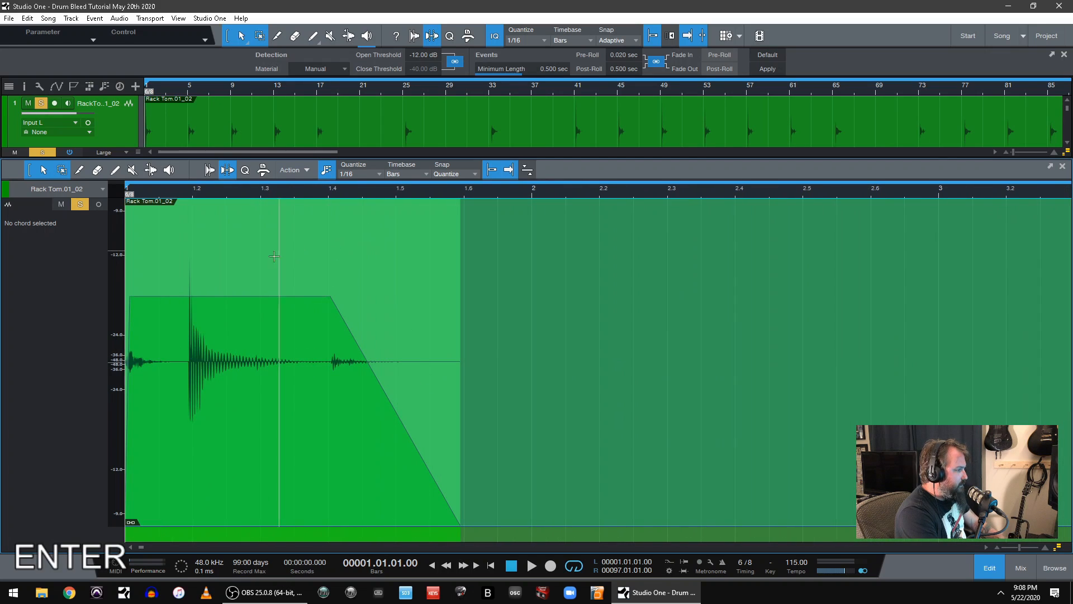
{"action": "left_click_drag", "start_coordinate": [123, 419], "coordinate": [182, 420]}
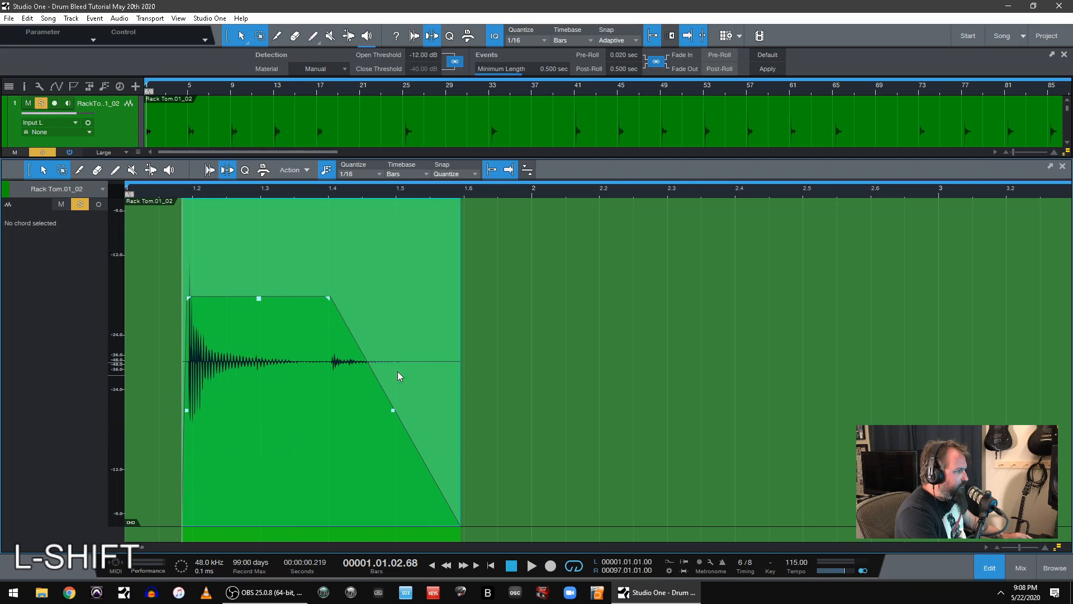
- Show the mixer and audition the rack tom hits near bars 1, 5 and 9
{"action": "left_click", "coordinate": [1014, 567]}
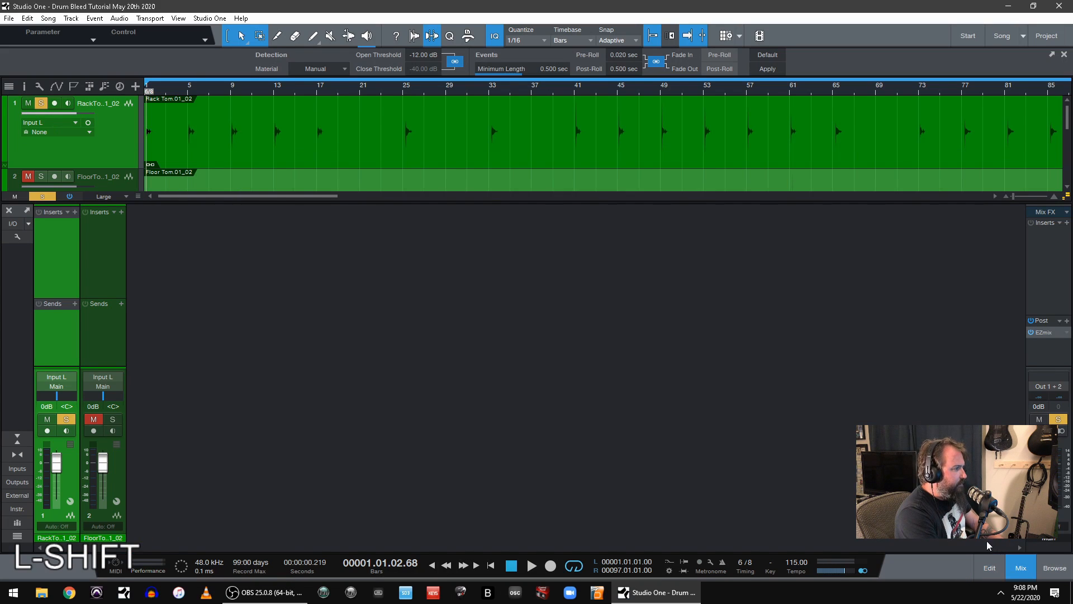
{"action": "key", "text": "Return"}
{"action": "scroll", "coordinate": [266, 130], "scroll_direction": "up", "scroll_amount": 5}
{"action": "key", "text": "space"}
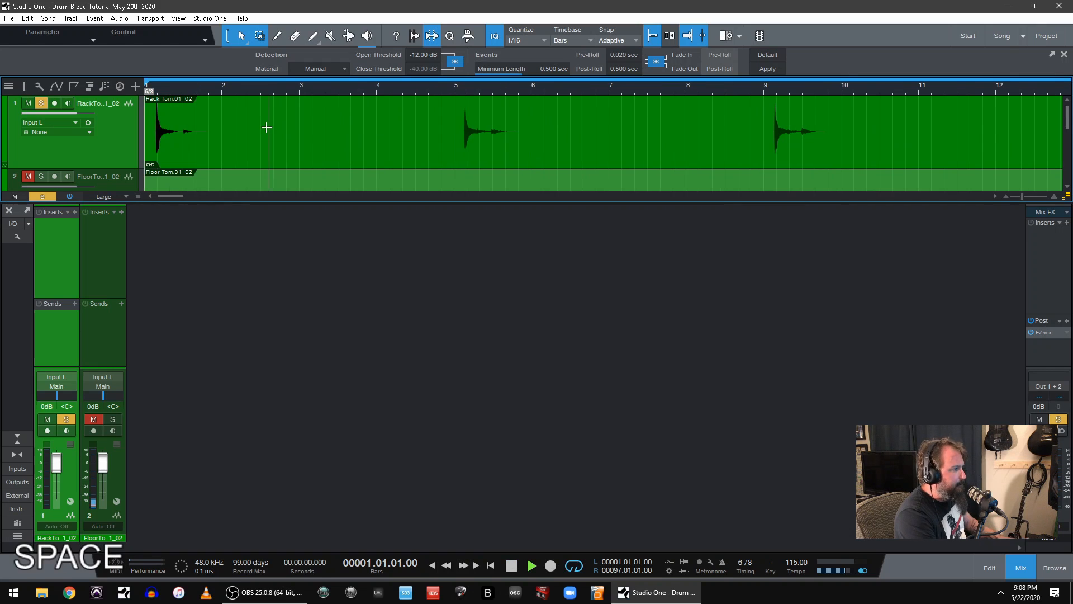
{"action": "left_click", "coordinate": [455, 85]}
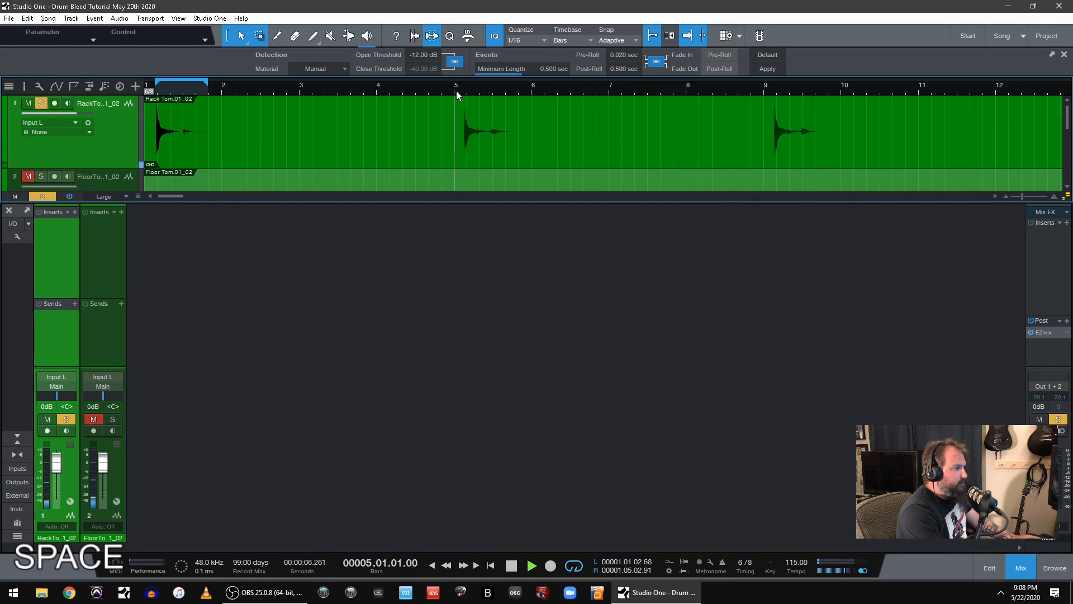
{"action": "left_click", "coordinate": [764, 87]}
{"action": "key", "text": "space"}
{"action": "left_click", "coordinate": [727, 156]}
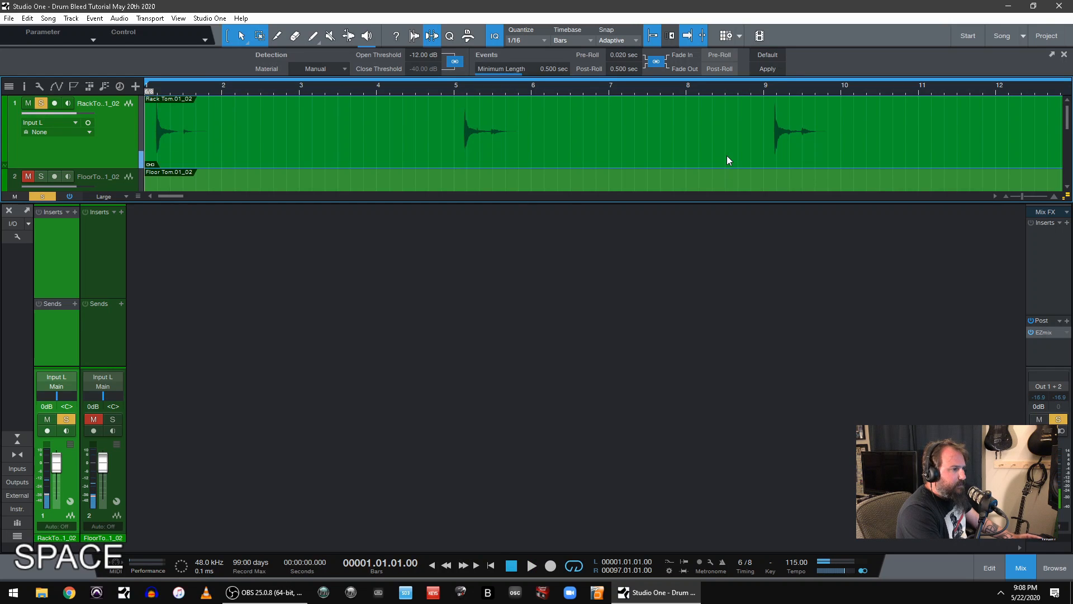
{"action": "left_click", "coordinate": [763, 88]}
{"action": "key", "text": "space"}
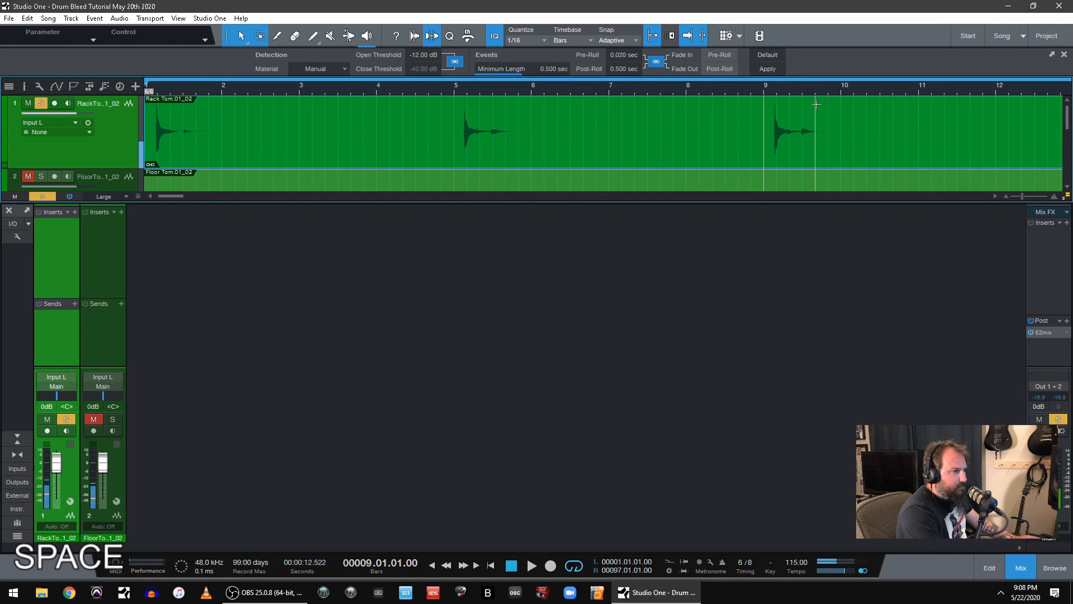
{"action": "key", "text": "space"}
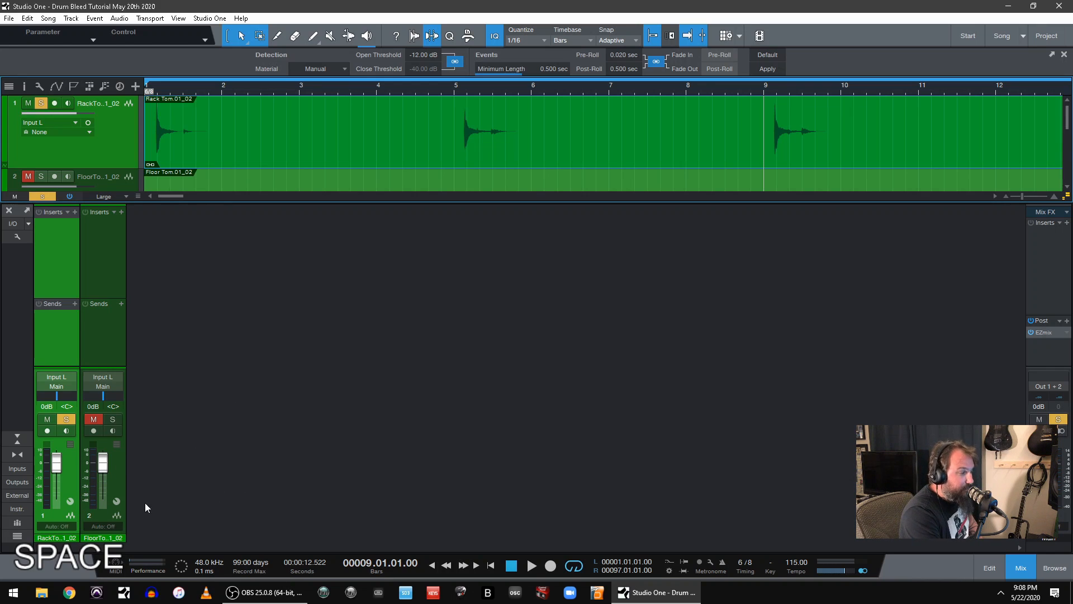
- Open the Rack Tom channel's insert routing view and remove the splitter from it
{"action": "left_click", "coordinate": [70, 502]}
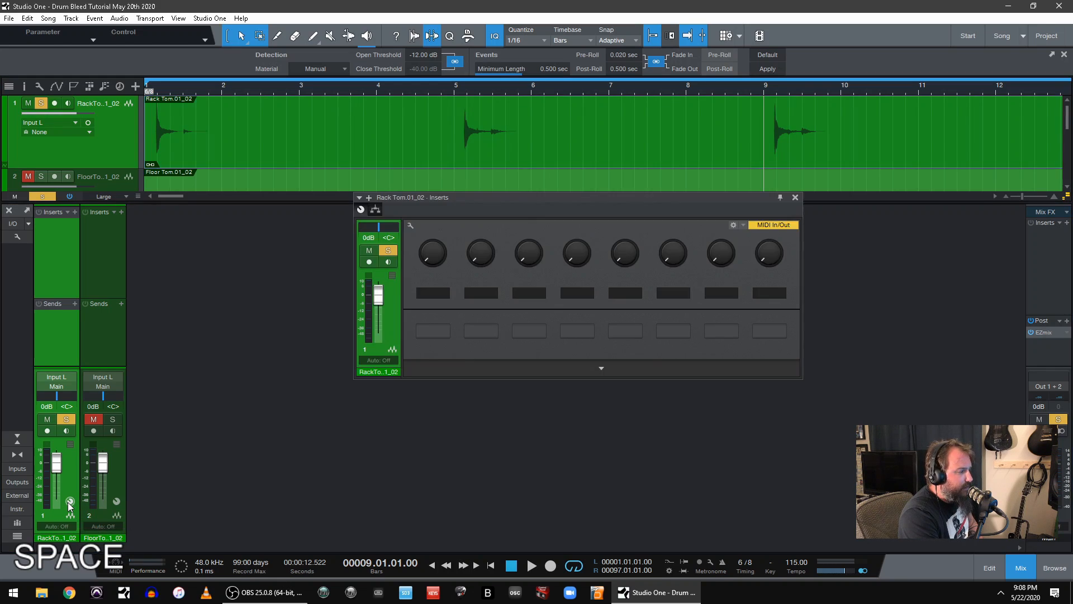
{"action": "left_click", "coordinate": [374, 209]}
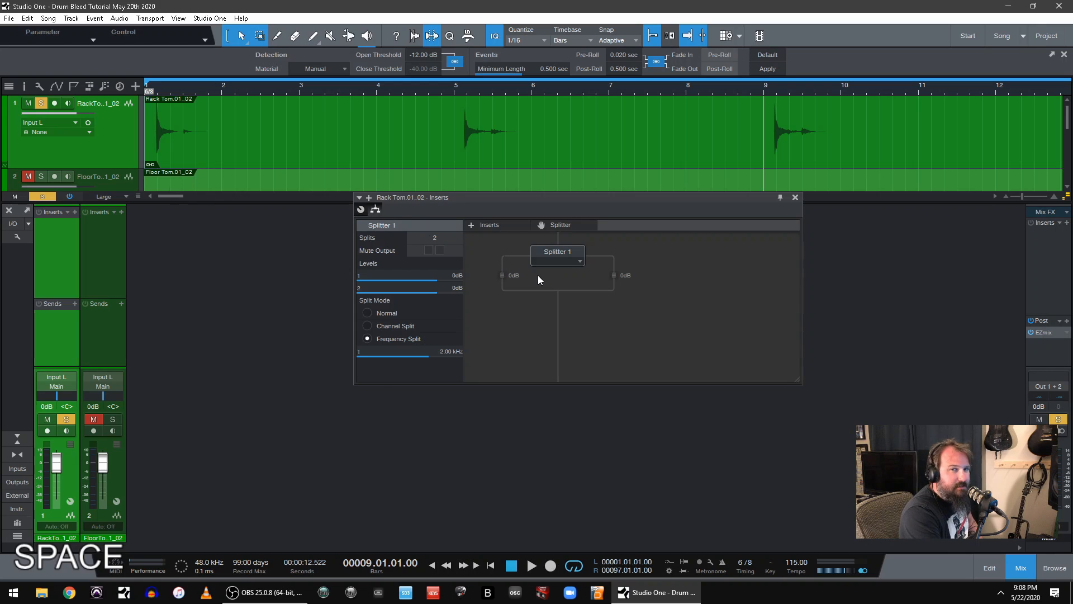
{"action": "left_click", "coordinate": [580, 260]}
{"action": "left_click", "coordinate": [565, 279]}
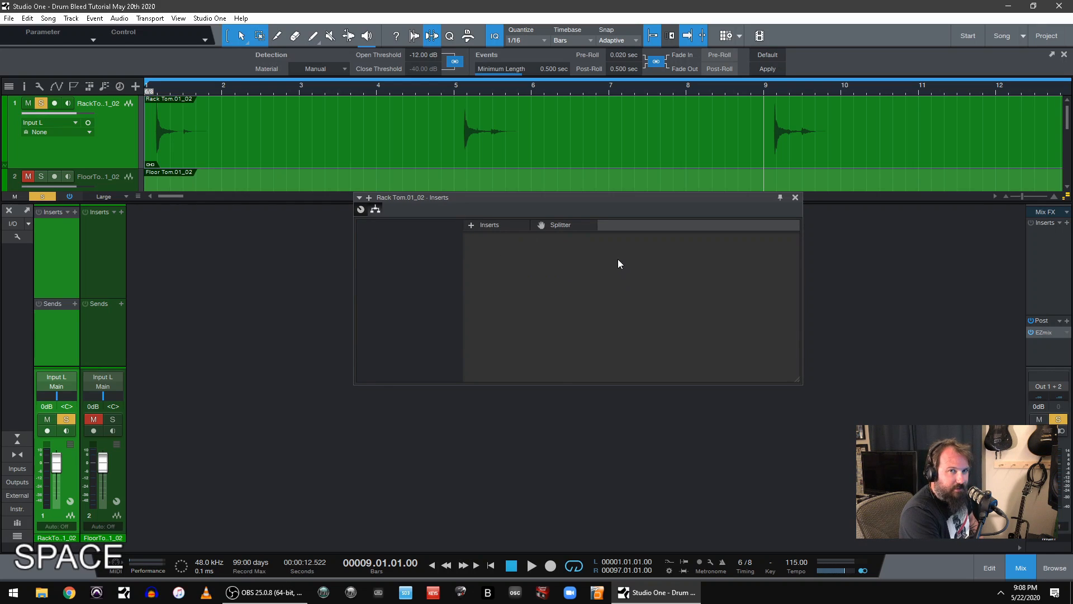
- Add a new splitter to the Rack Tom routing and set it to Frequency Split at 1.00 kHz
{"action": "left_click_drag", "start_coordinate": [548, 225], "coordinate": [557, 257]}
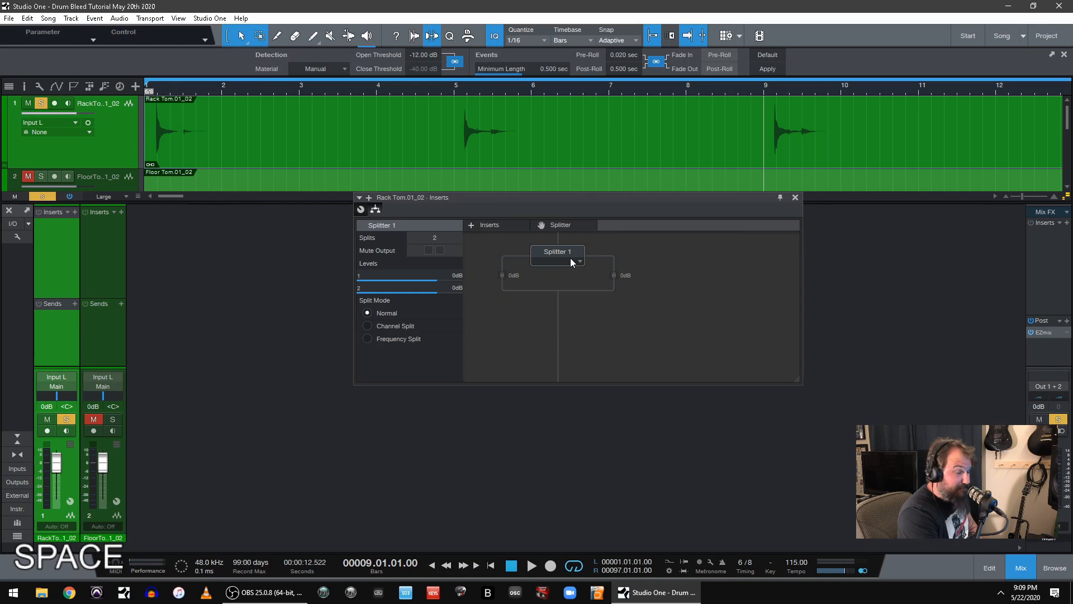
{"action": "left_click", "coordinate": [411, 337]}
{"action": "mouse_move", "coordinate": [441, 345]}
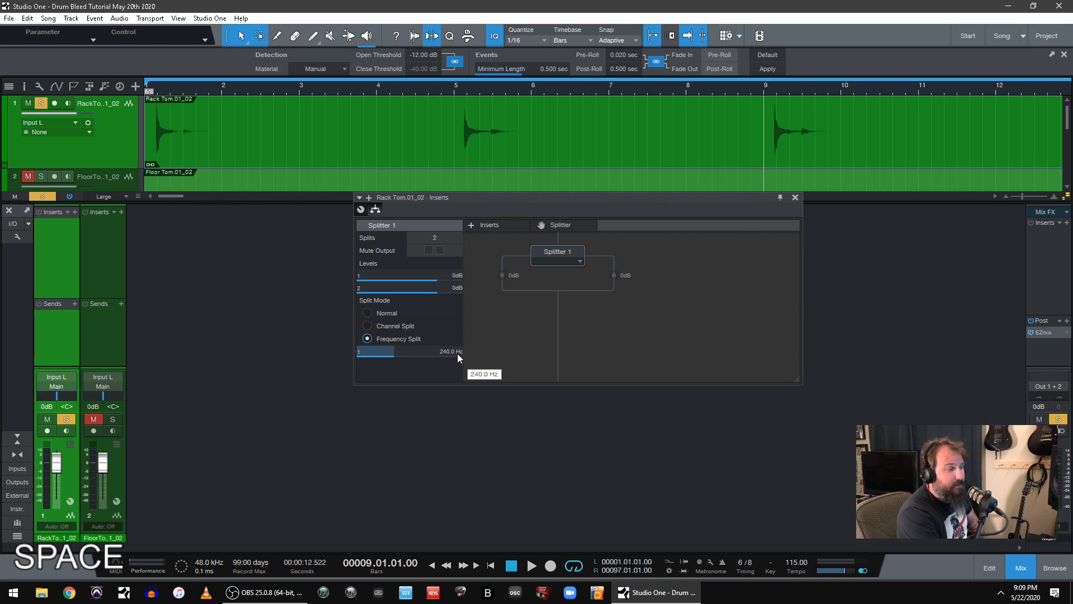
{"action": "left_click_drag", "start_coordinate": [440, 357], "coordinate": [449, 353]}
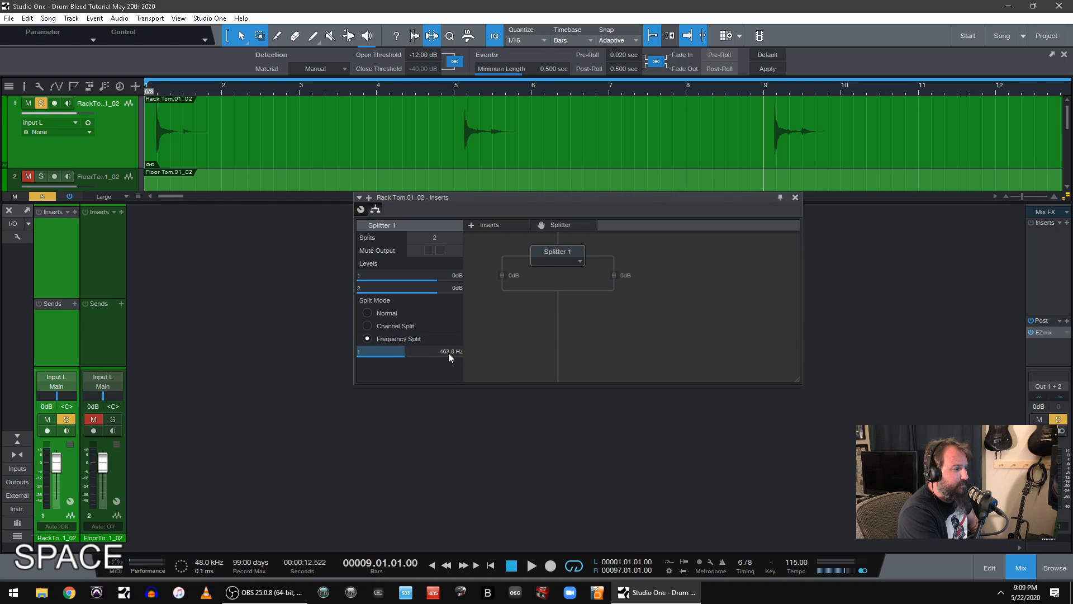
{"action": "type", "text": "1"}
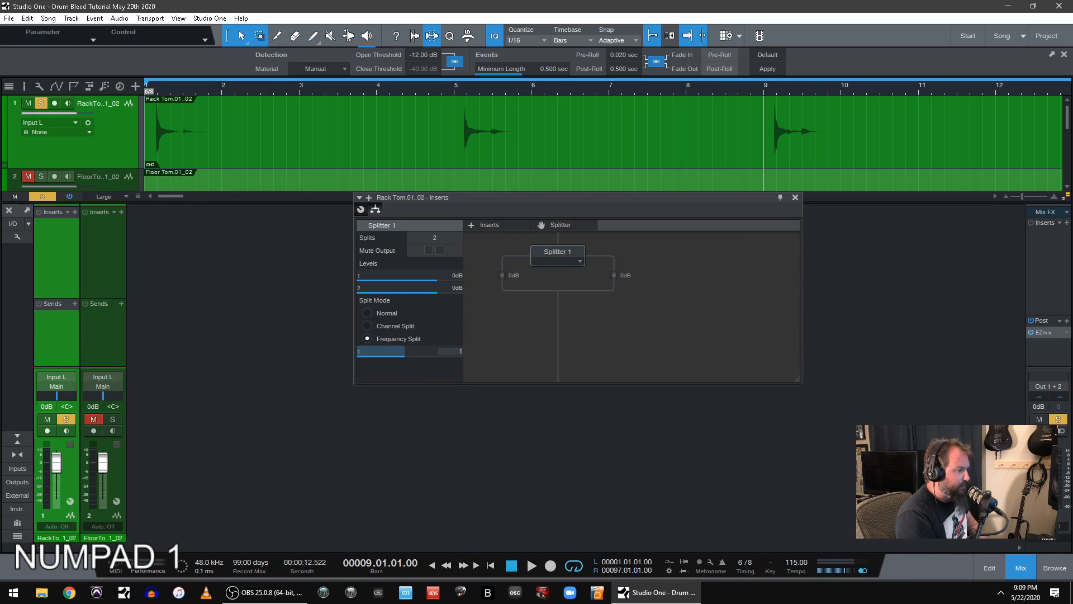
{"action": "type", "text": ".00 k"}
{"action": "key", "text": "Return"}
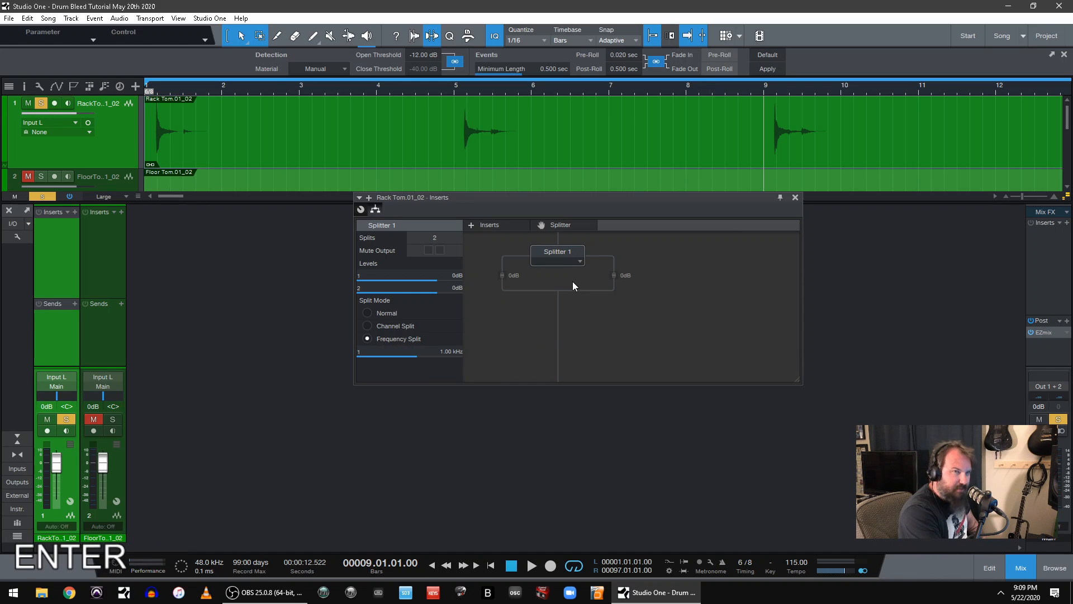
- Find the Gate plug-in, place it on the splitter's second branch, and hide the mixer
{"action": "left_click", "coordinate": [471, 226]}
{"action": "type", "text": "gate"}
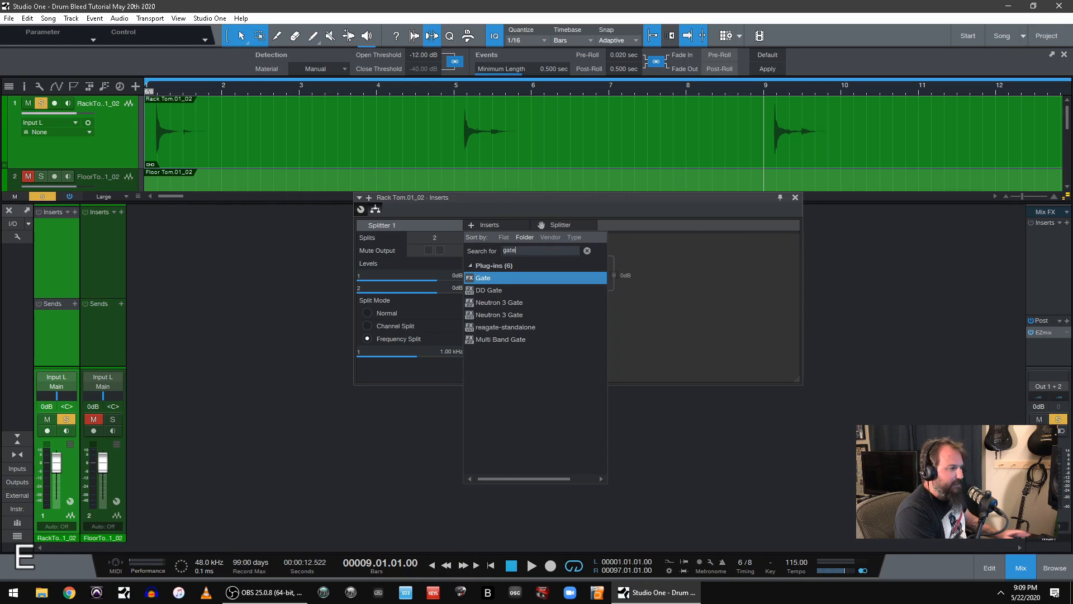
{"action": "key", "text": "Return"}
{"action": "left_click_drag", "start_coordinate": [548, 250], "coordinate": [629, 288]}
{"action": "key", "text": "F3"}
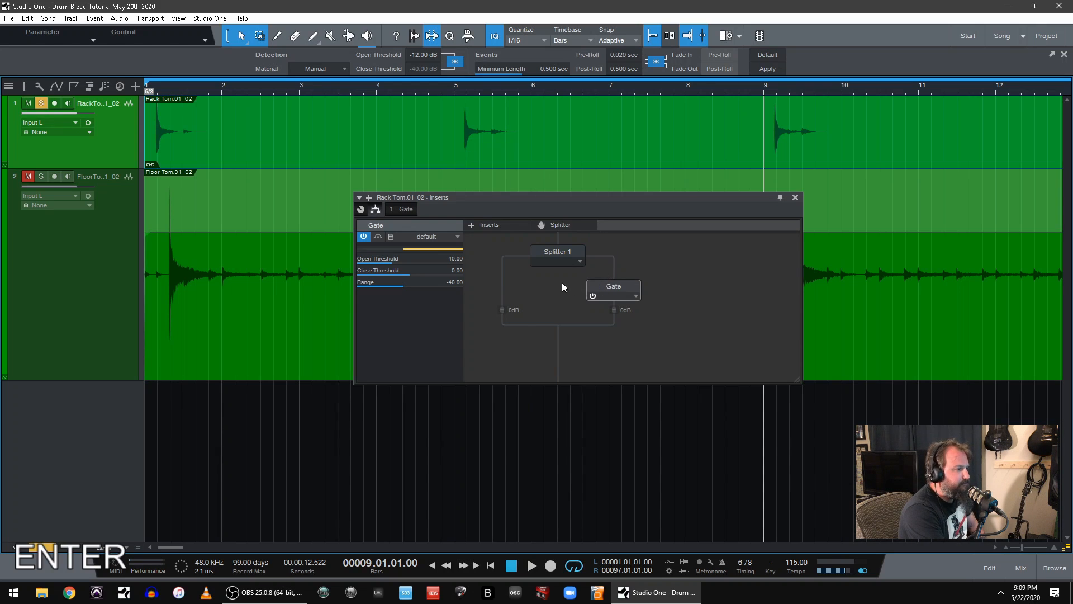
- Mute the splitter's first output and set the loop range tightly around the rack tom hit at bar 9
{"action": "left_click", "coordinate": [556, 258]}
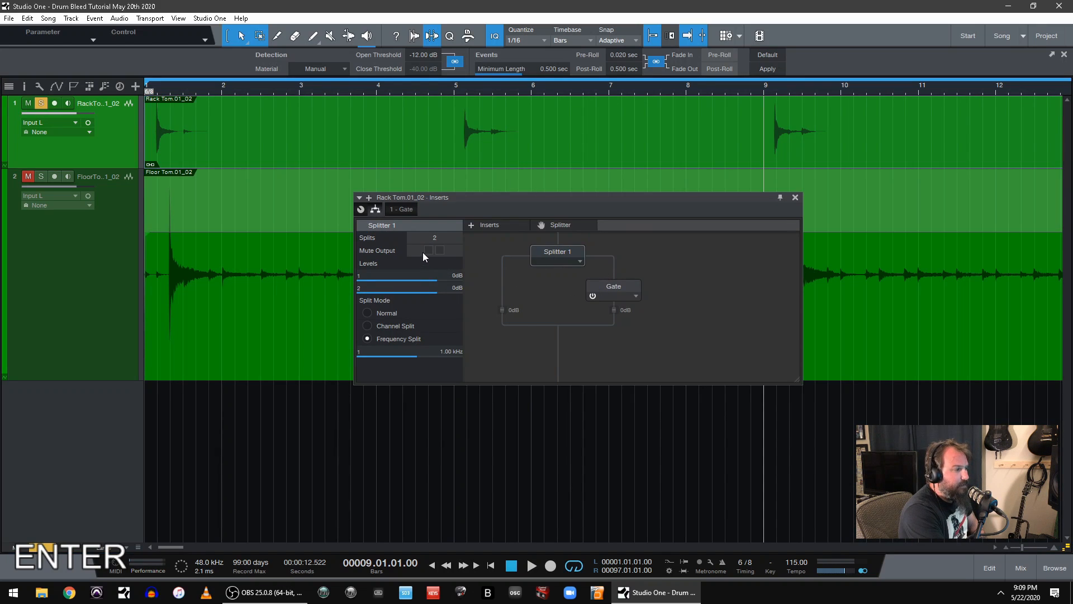
{"action": "left_click", "coordinate": [428, 250]}
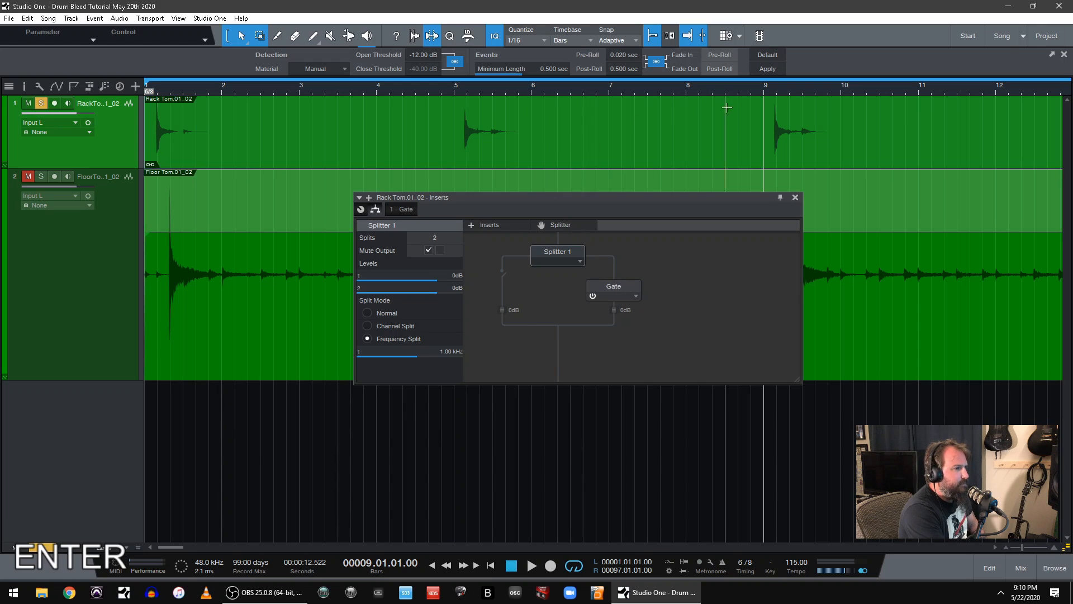
{"action": "left_click_drag", "start_coordinate": [787, 86], "coordinate": [674, 117]}
{"action": "left_click_drag", "start_coordinate": [603, 86], "coordinate": [875, 91]}
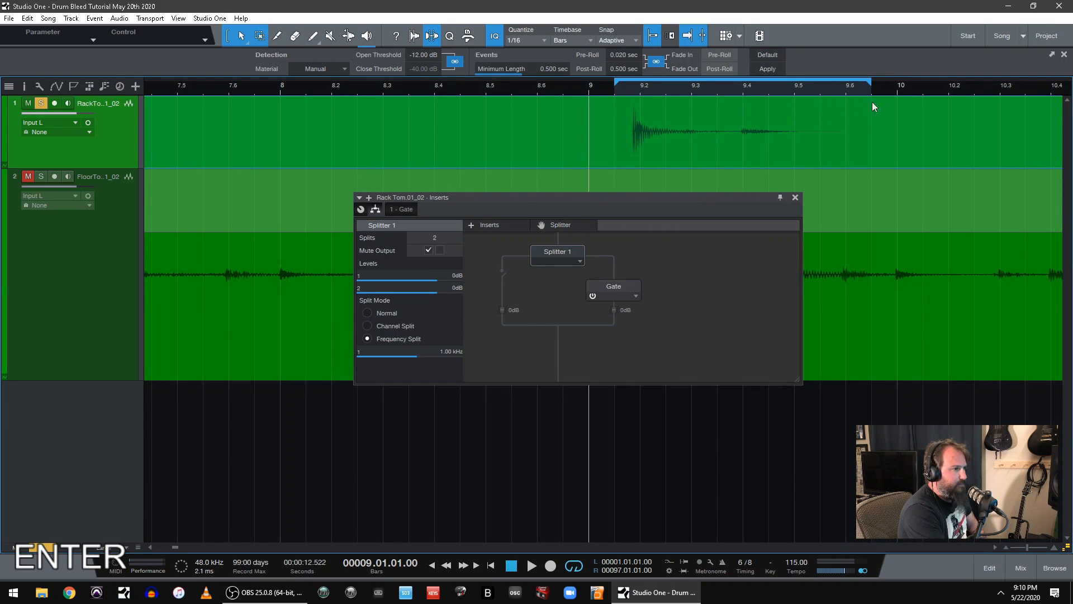
- Set the gate's attack to 0.05 ms, release to 50 ms, hold to 1.00 ms and range to -72 dB
{"action": "double_click", "coordinate": [622, 289]}
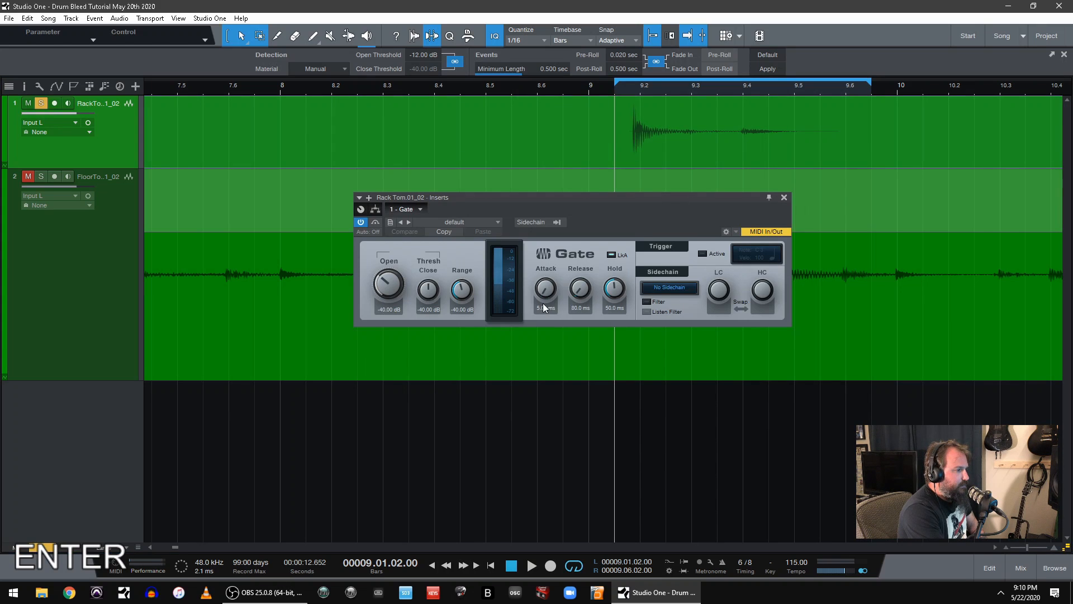
{"action": "left_click_drag", "start_coordinate": [550, 288], "coordinate": [548, 349]}
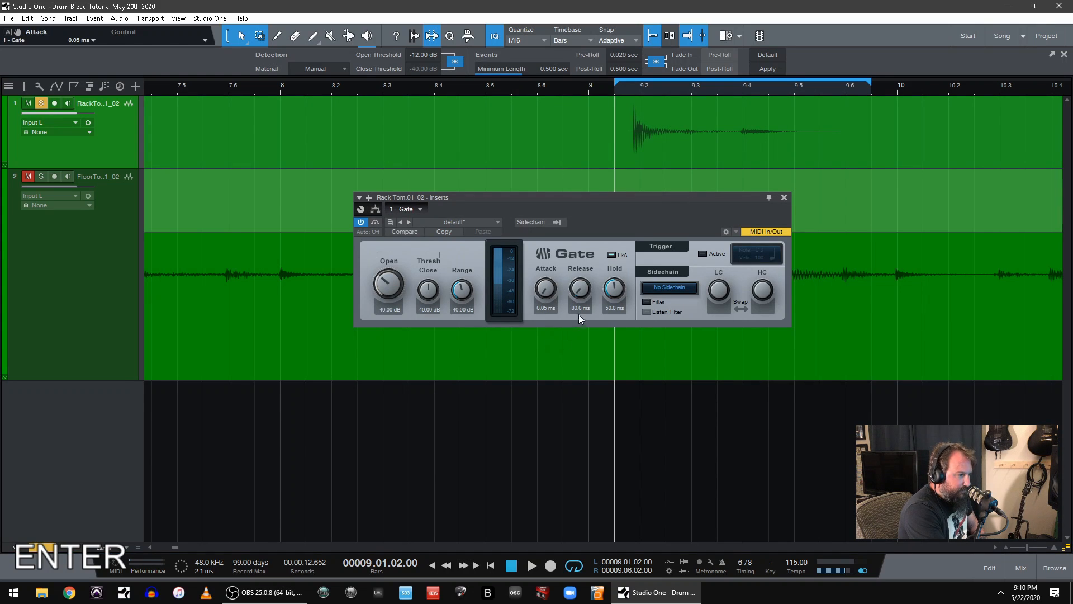
{"action": "type", "text": "50"}
{"action": "key", "text": "Return"}
{"action": "left_click_drag", "start_coordinate": [614, 290], "coordinate": [574, 407]}
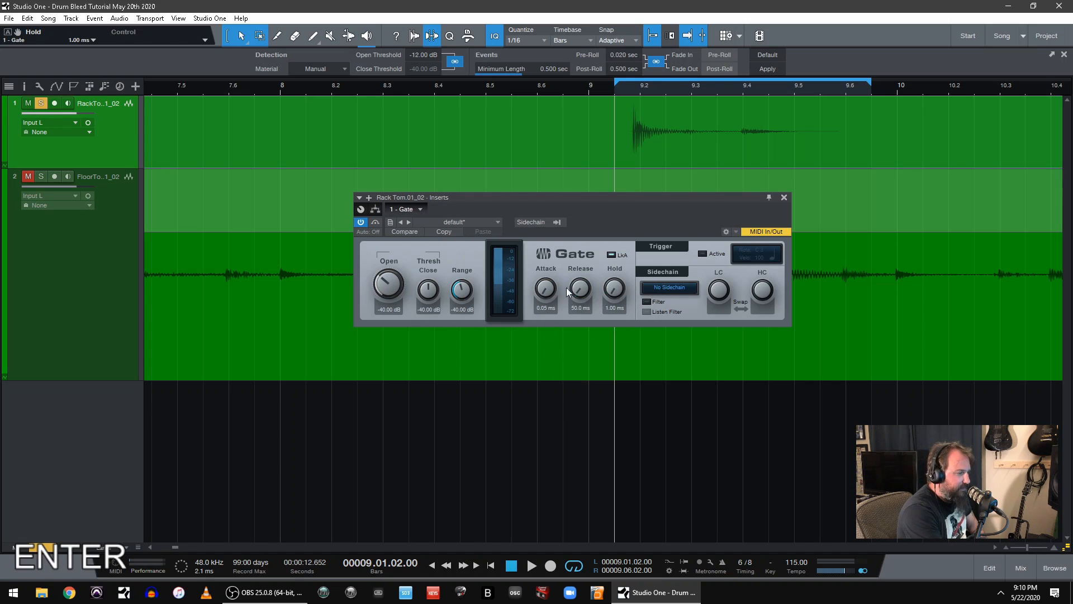
{"action": "left_click_drag", "start_coordinate": [466, 293], "coordinate": [451, 428]}
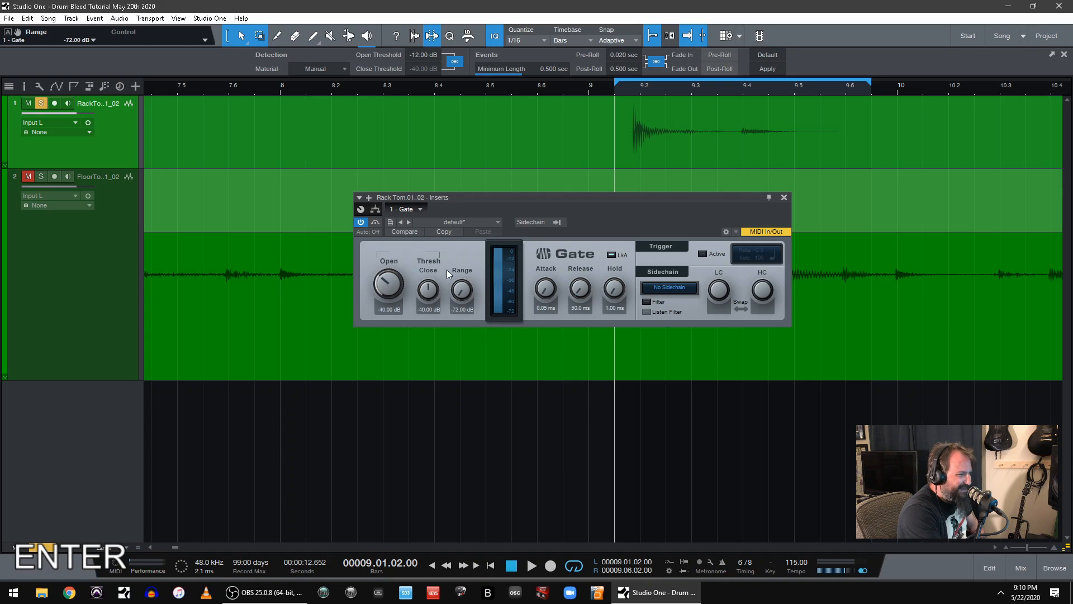
- Play the looped tom hit while adjusting the gate's open threshold, and settle it at -30 dB
{"action": "left_click_drag", "start_coordinate": [388, 285], "coordinate": [415, 293]}
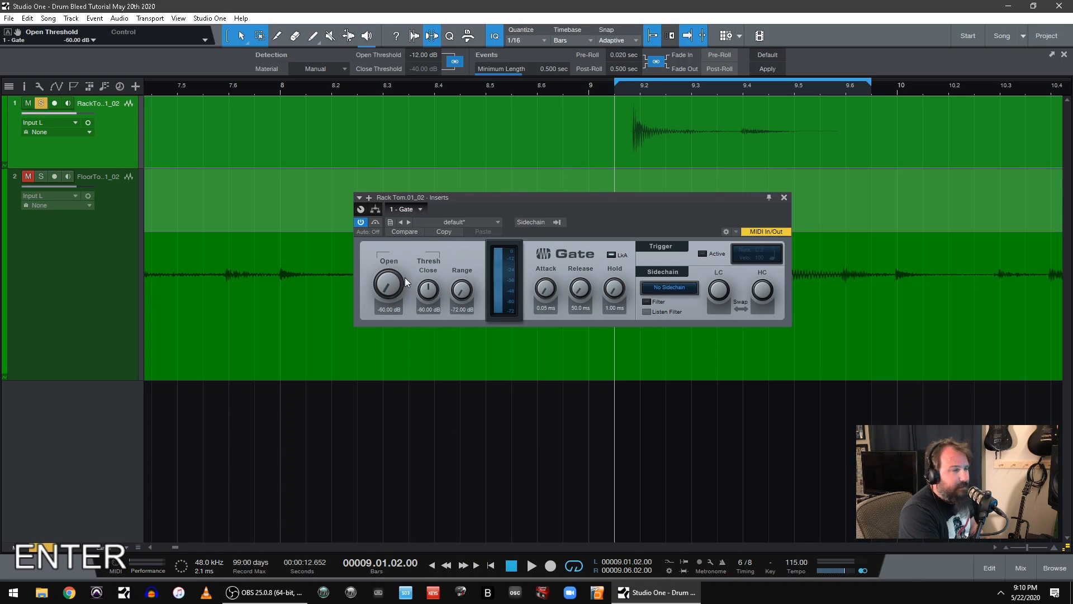
{"action": "key", "text": "space"}
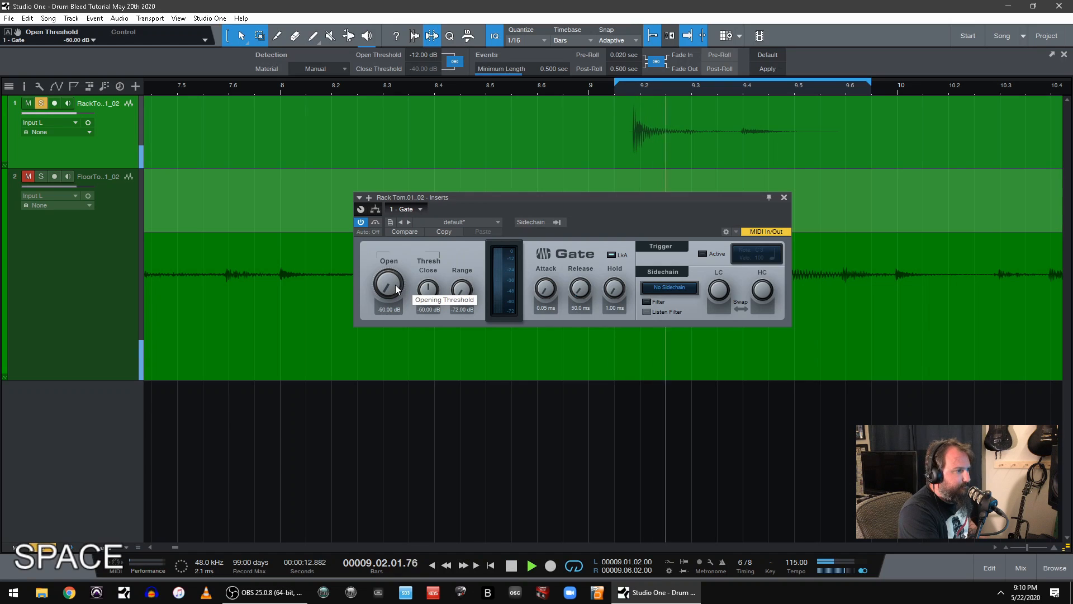
{"action": "left_click_drag", "start_coordinate": [399, 283], "coordinate": [413, 250]}
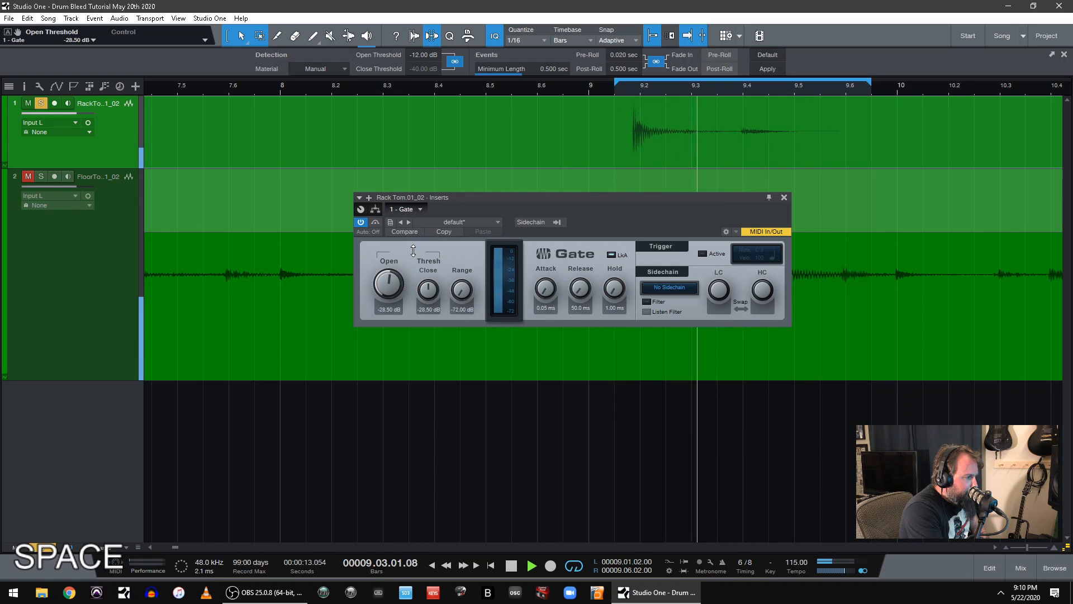
{"action": "left_click", "coordinate": [397, 309]}
{"action": "type", "text": "-30"}
{"action": "key", "text": "Return"}
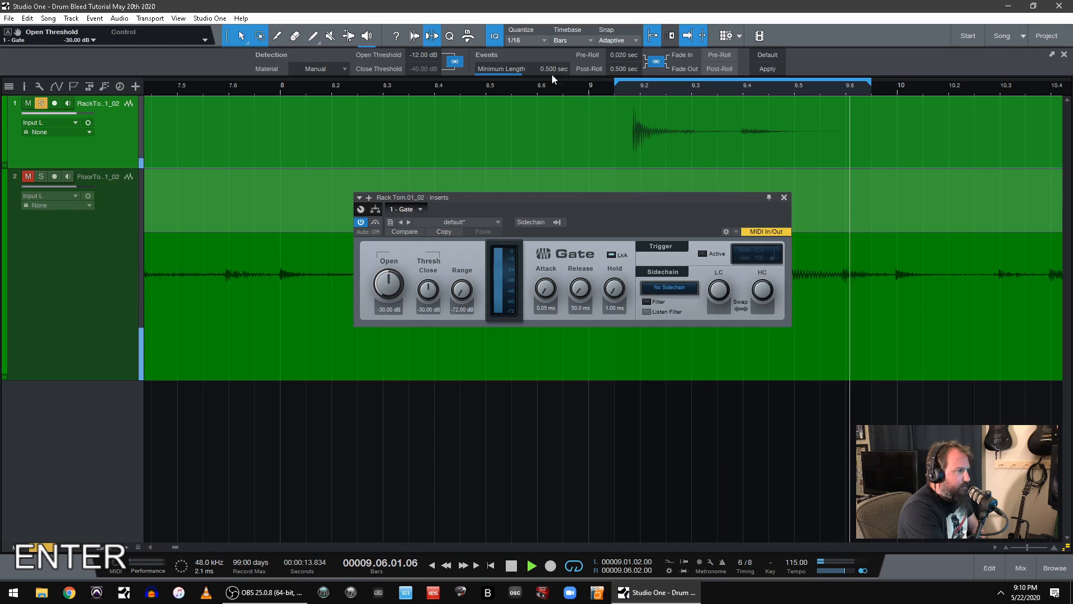
- Extend the loop range over the whole song and audition the gated tom hits near bars 13, 17 and 25
{"action": "left_click_drag", "start_coordinate": [528, 90], "coordinate": [482, 51]}
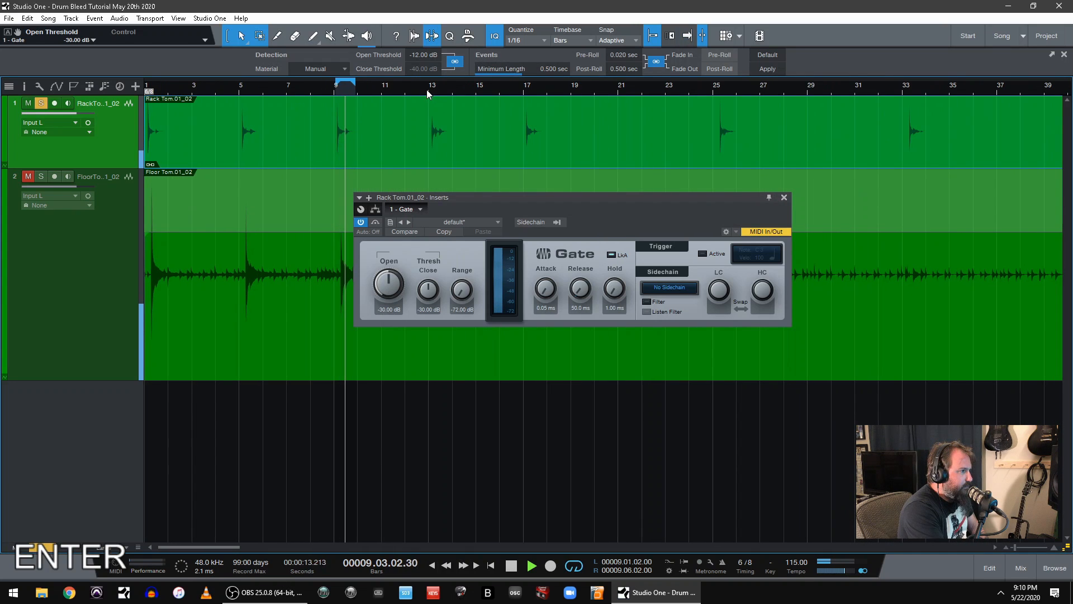
{"action": "double_click", "coordinate": [429, 92]}
{"action": "left_click", "coordinate": [525, 91]}
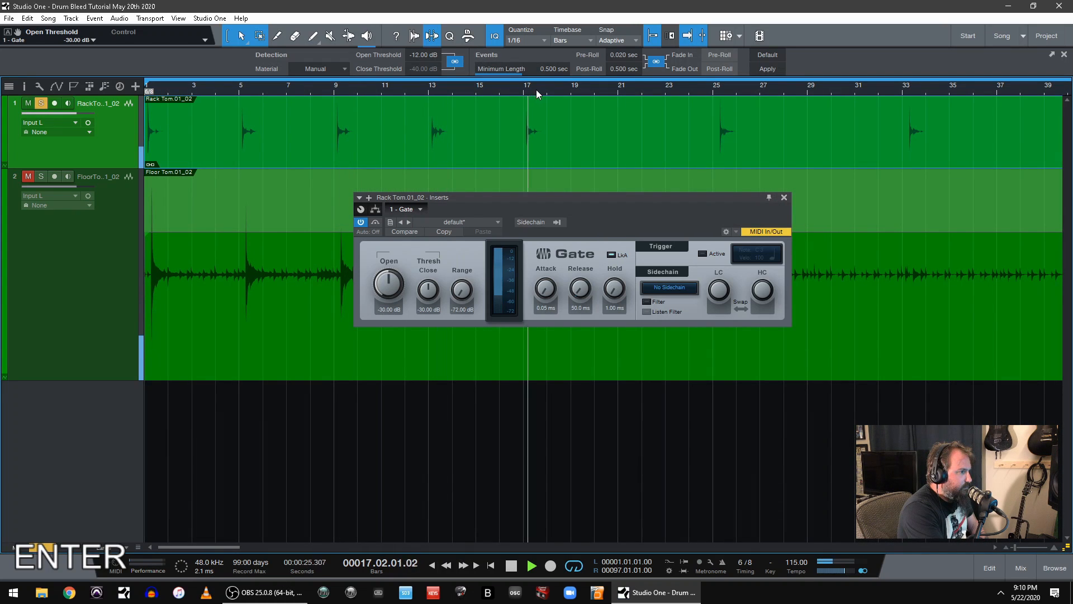
{"action": "left_click", "coordinate": [718, 91]}
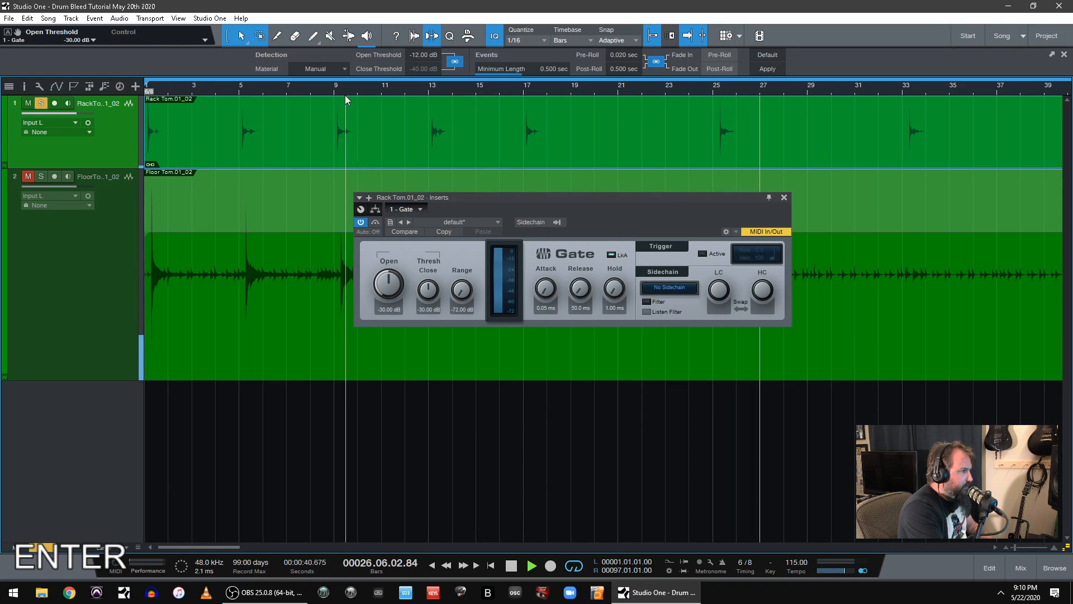
- Stop playback, loop the rack tom hit at bar 9 again, and play it through the gate
{"action": "key", "text": "space"}
{"action": "scroll", "coordinate": [392, 143], "scroll_direction": "up", "scroll_amount": 6}
{"action": "scroll", "coordinate": [392, 142], "scroll_direction": "down", "scroll_amount": 2}
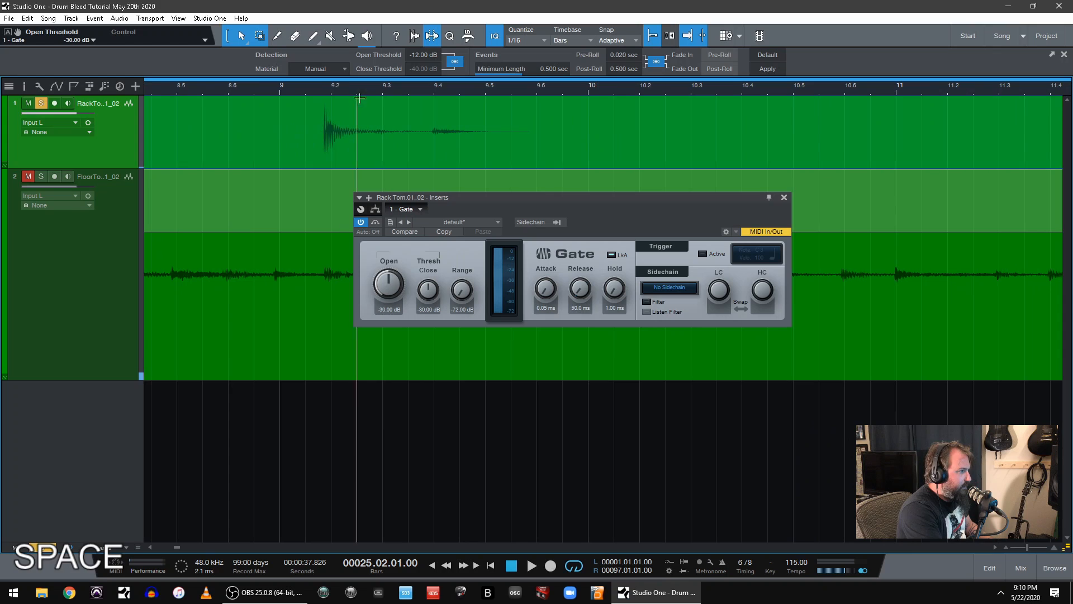
{"action": "left_click_drag", "start_coordinate": [311, 82], "coordinate": [560, 99]}
{"action": "key", "text": "space"}
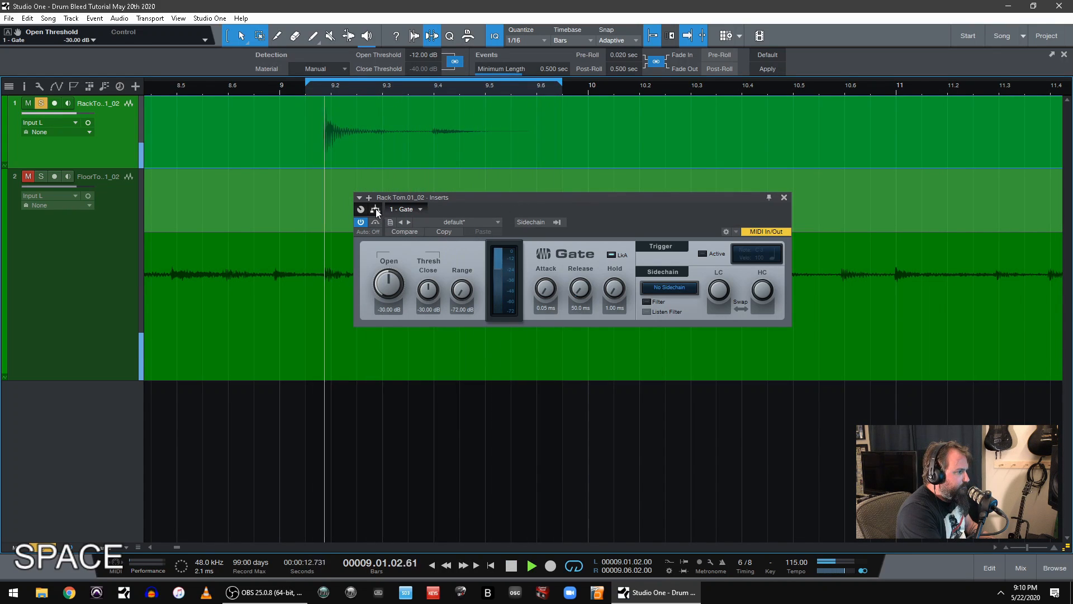
- Return to the routing view, re-enable the splitter's muted output, and audition the tom hit through both branches
{"action": "left_click", "coordinate": [375, 209]}
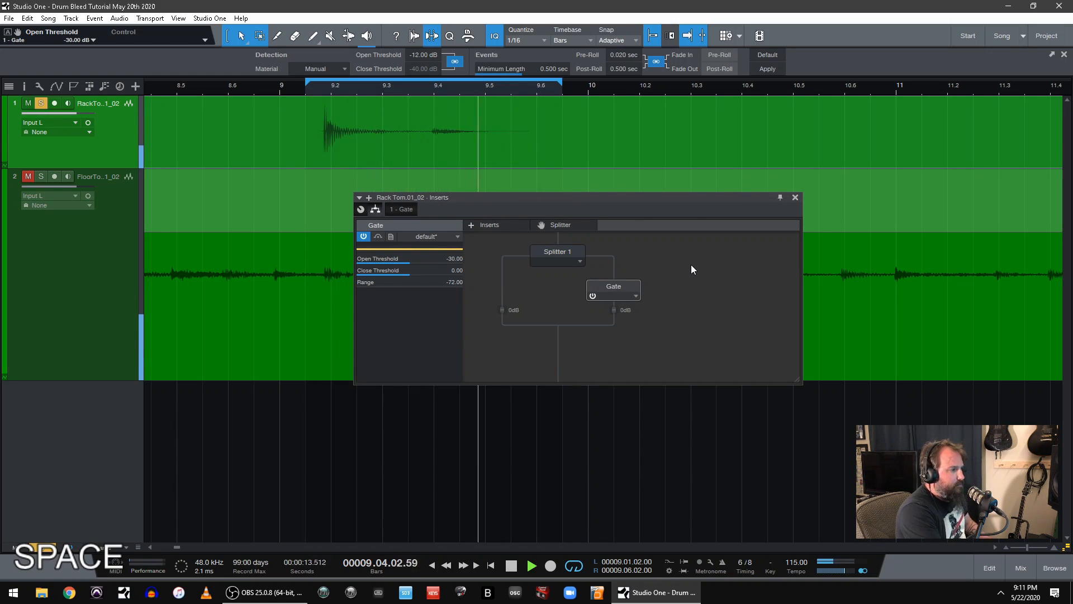
{"action": "key", "text": "space"}
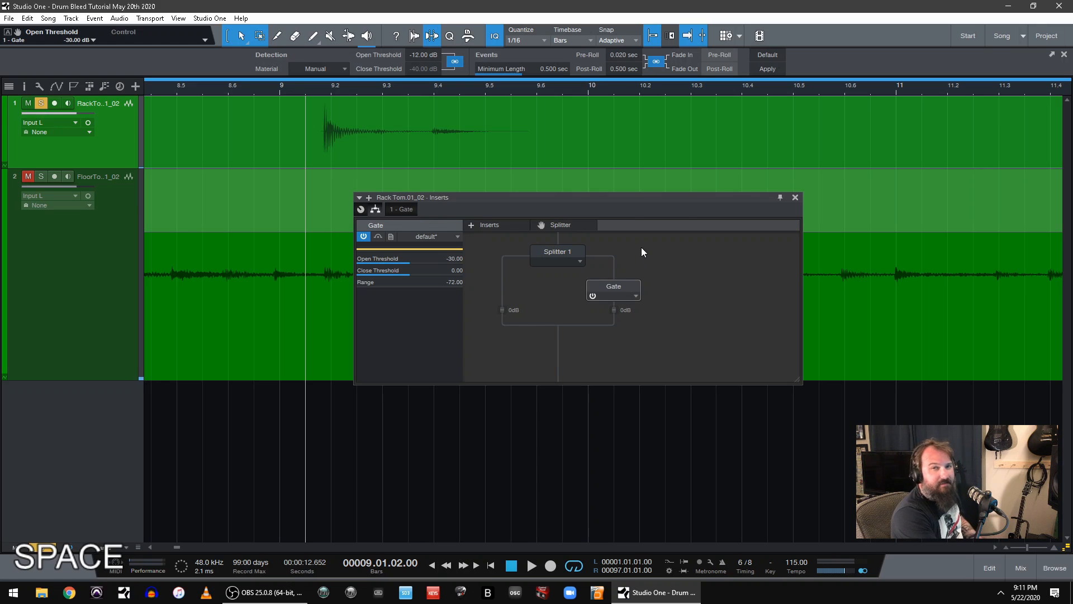
{"action": "key", "text": "space"}
{"action": "key", "text": "space"}
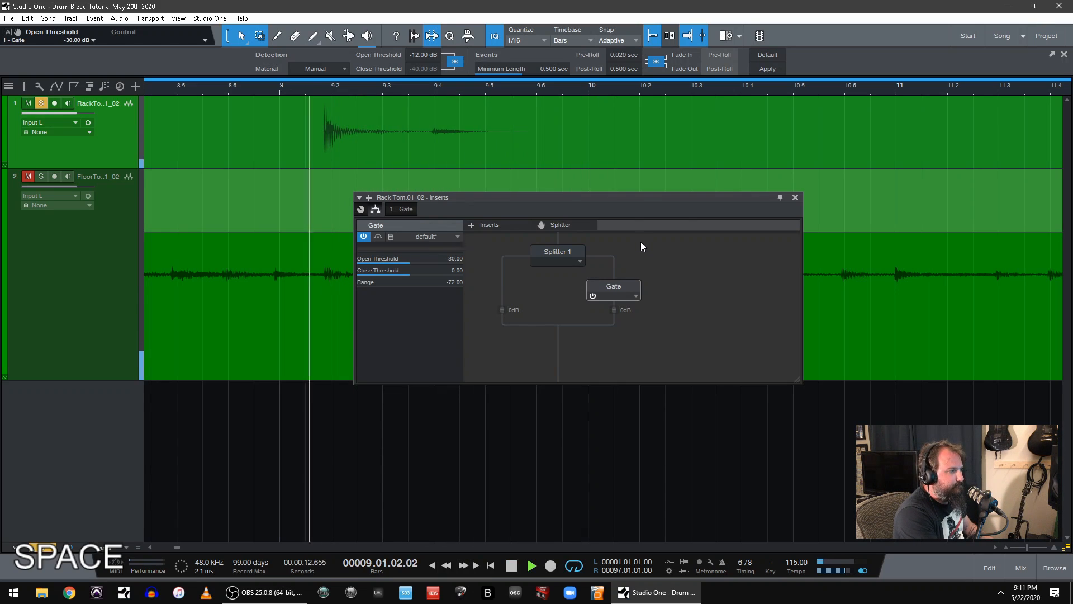
- Loop the rack tom hit at bar 9, turn off Loop Follows Selection, and start playback
{"action": "left_click_drag", "start_coordinate": [311, 78], "coordinate": [535, 81]}
{"action": "right_click", "coordinate": [518, 80]}
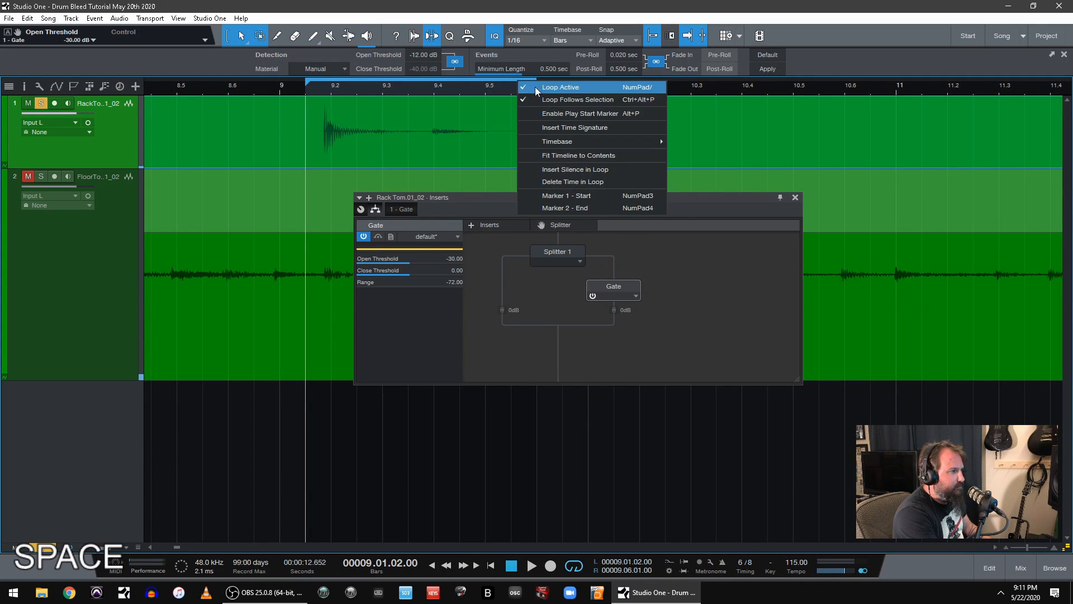
{"action": "left_click", "coordinate": [542, 101]}
{"action": "key", "text": "space"}
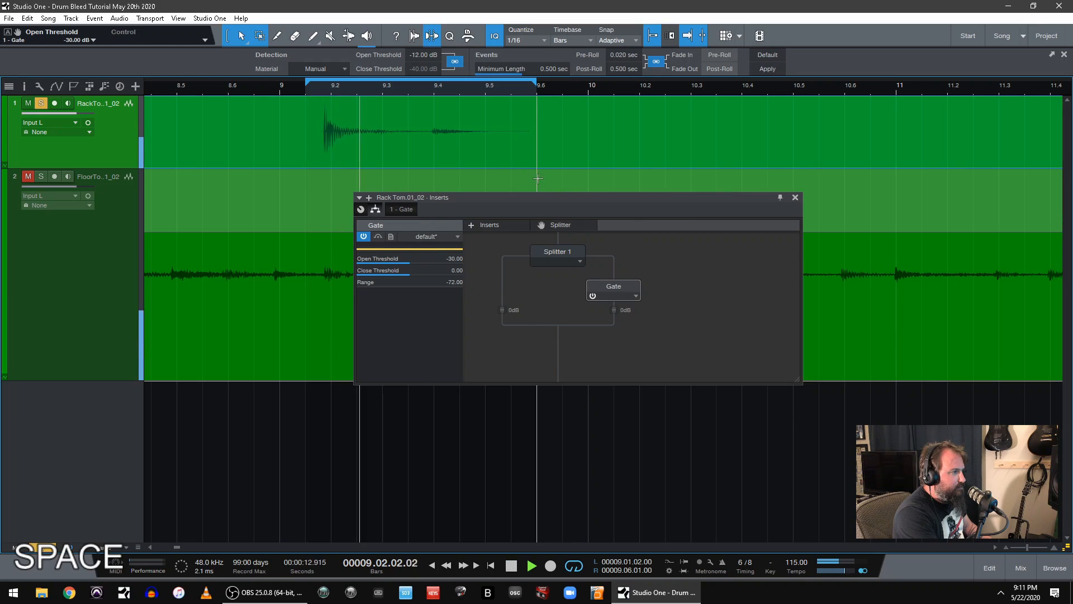
- Bypass the gate to hear the looped tom hit without it, and re-enable the gate to compare
{"action": "key", "text": "space"}
{"action": "left_click", "coordinate": [362, 236]}
{"action": "key", "text": "space"}
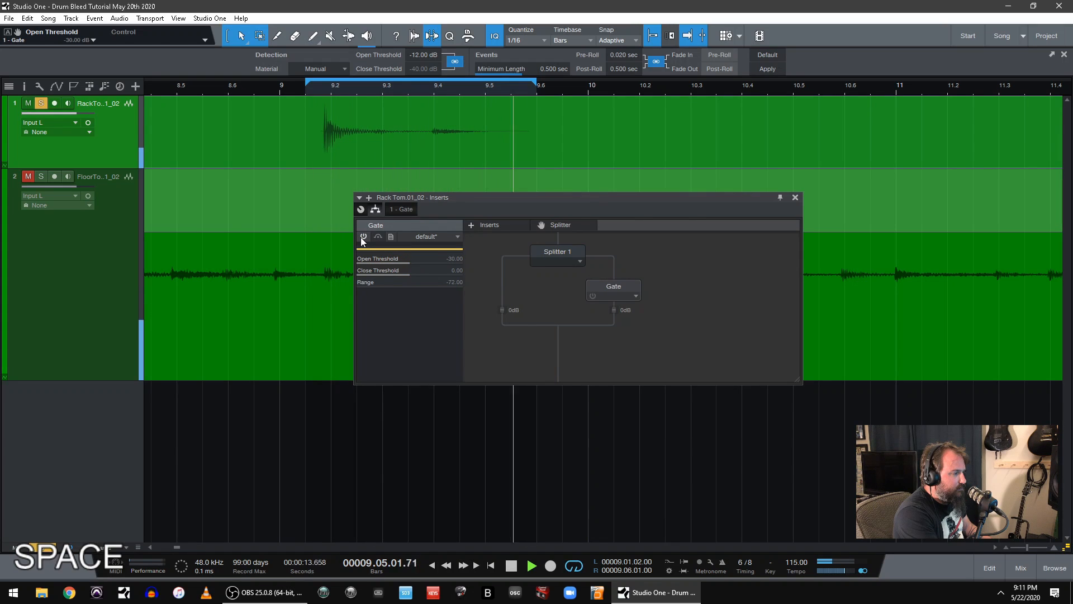
{"action": "key", "text": "space"}
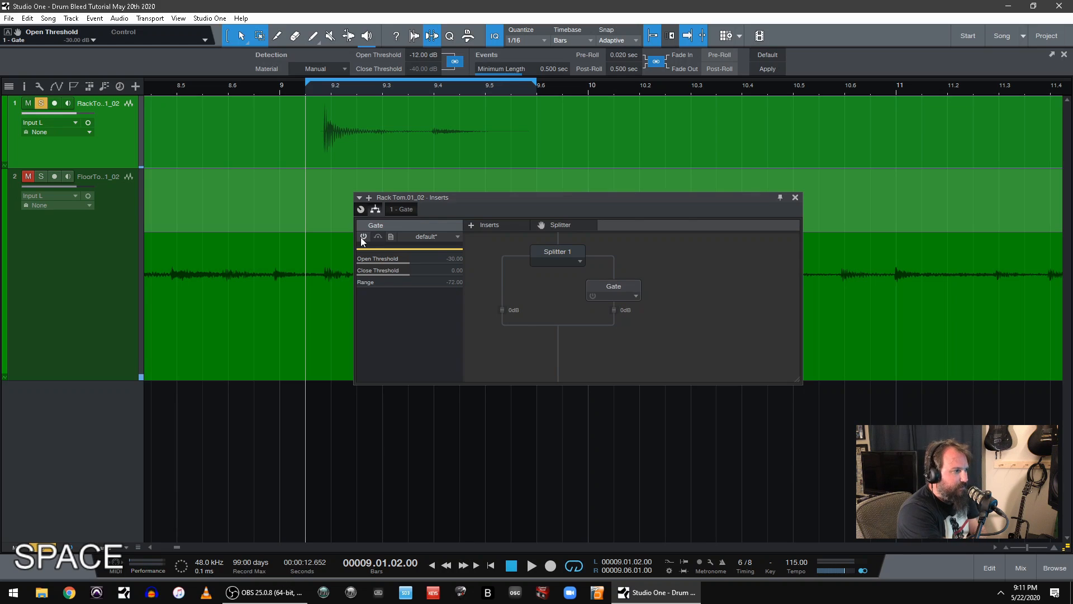
{"action": "key", "text": "space"}
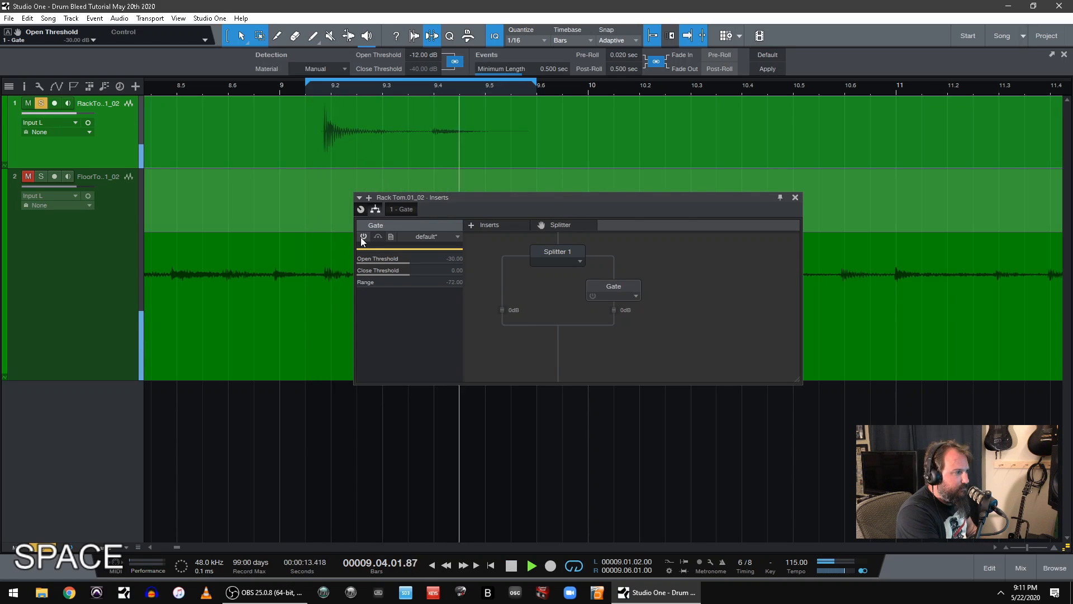
{"action": "left_click", "coordinate": [362, 237]}
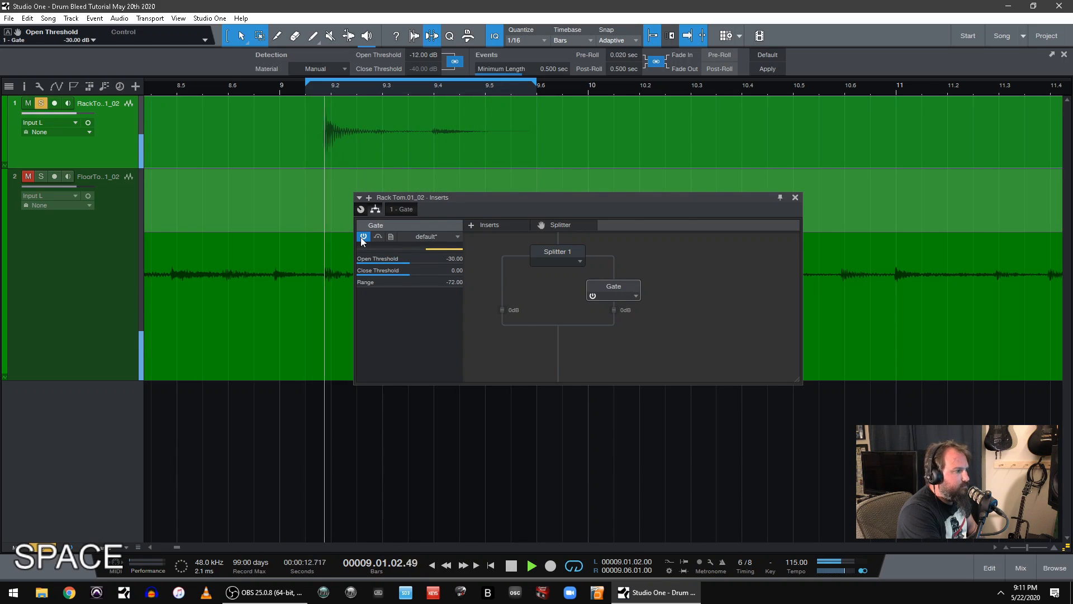
{"action": "key", "text": "space"}
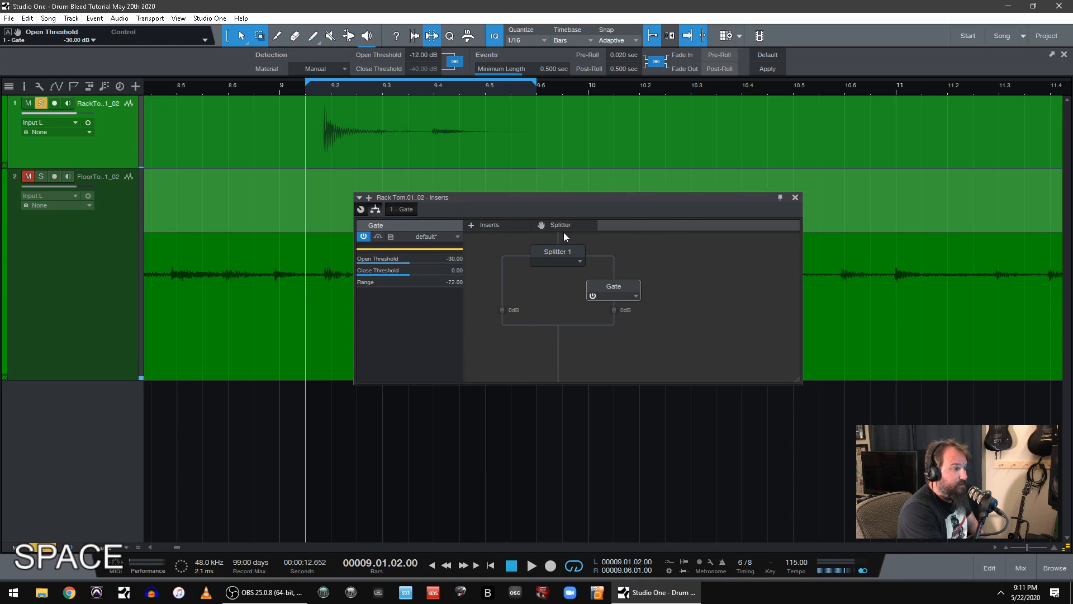
- Insert RBass Mono on the splitter's low-frequency branch and open its editor
{"action": "left_click", "coordinate": [569, 252]}
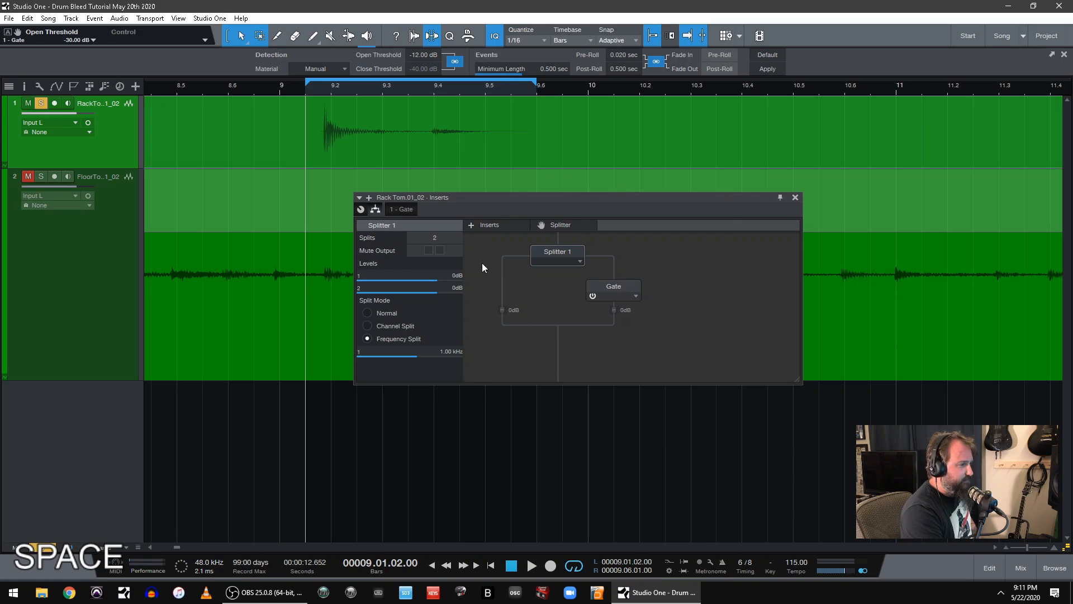
{"action": "left_click", "coordinate": [473, 226]}
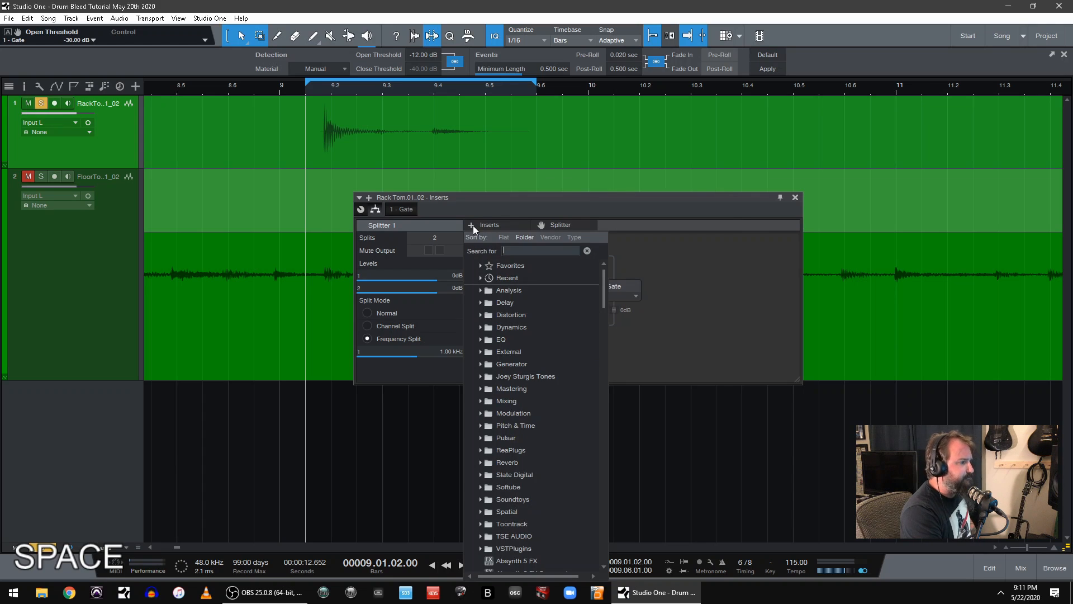
{"action": "type", "text": "rba"}
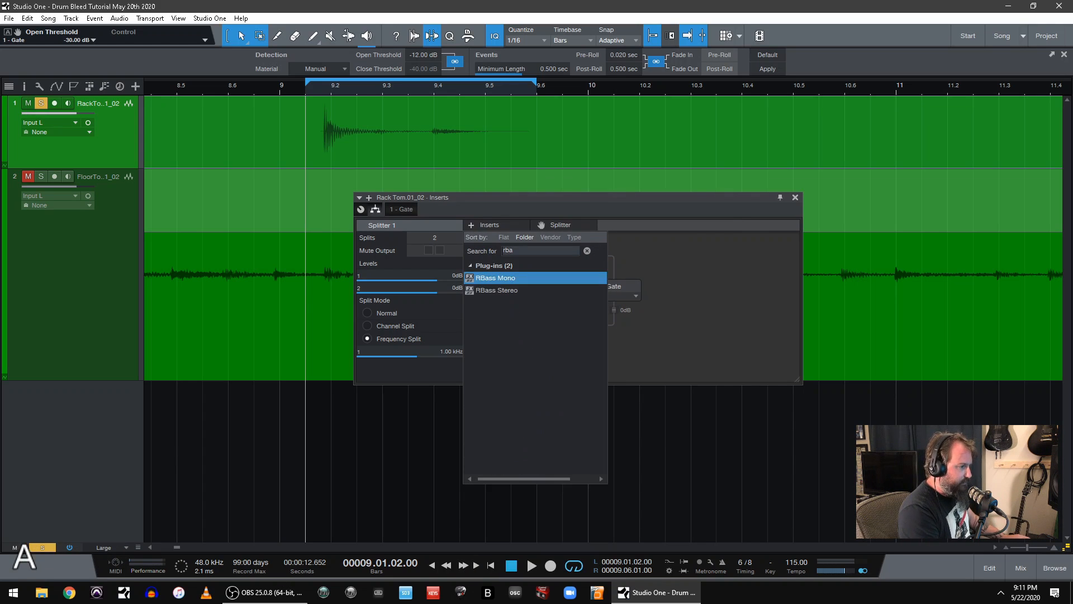
{"action": "key", "text": "Return"}
{"action": "left_click_drag", "start_coordinate": [565, 361], "coordinate": [505, 291]}
{"action": "double_click", "coordinate": [506, 293]}
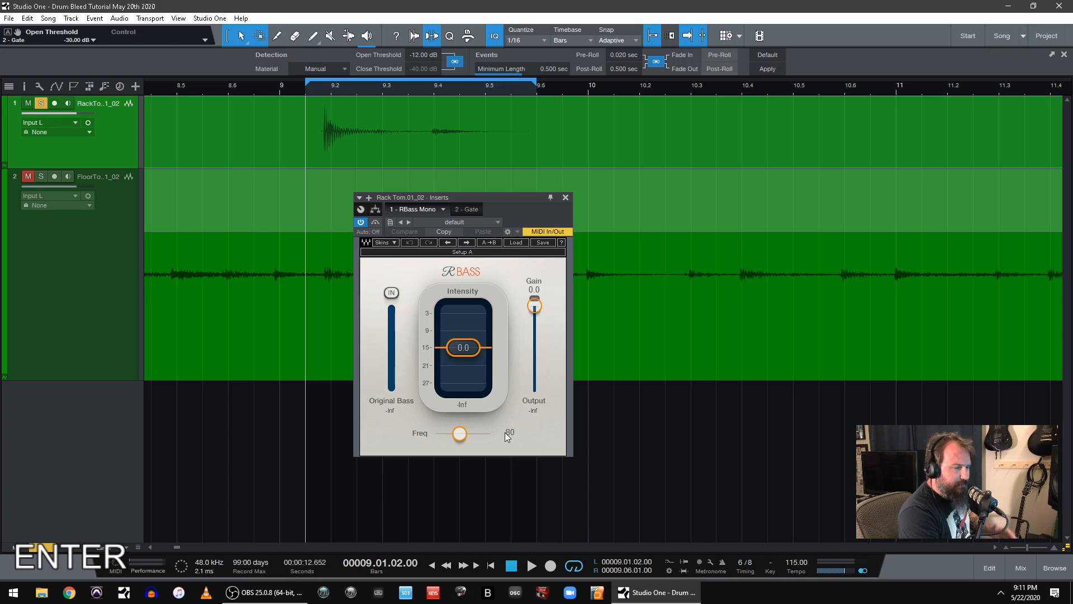
- Set the RBass frequency to 55 Hz and play the looped tom hit through it
{"action": "left_click", "coordinate": [460, 433]}
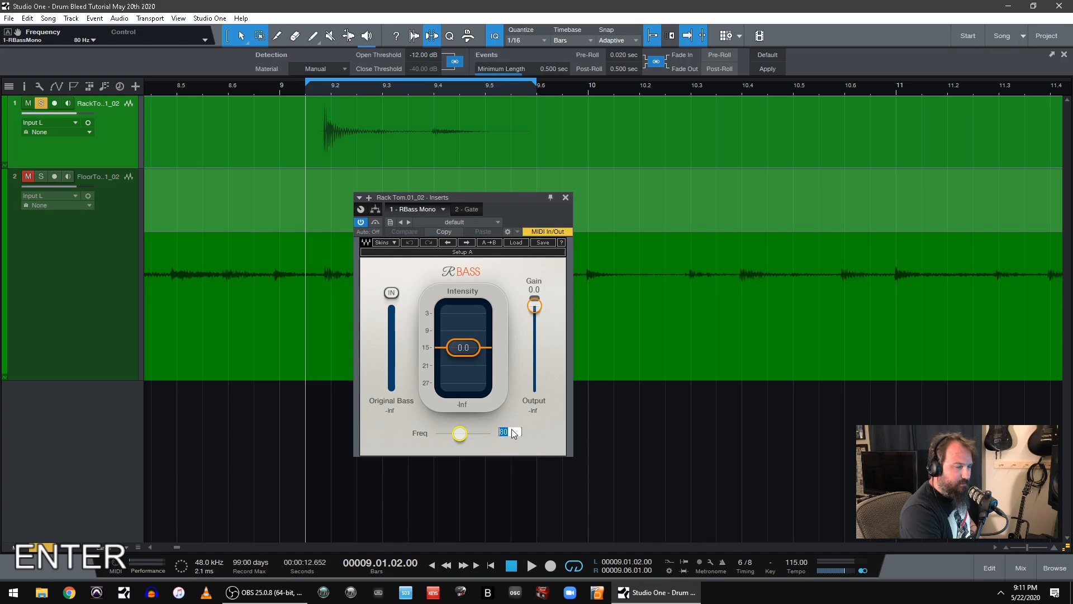
{"action": "type", "text": "55"}
{"action": "key", "text": "Return"}
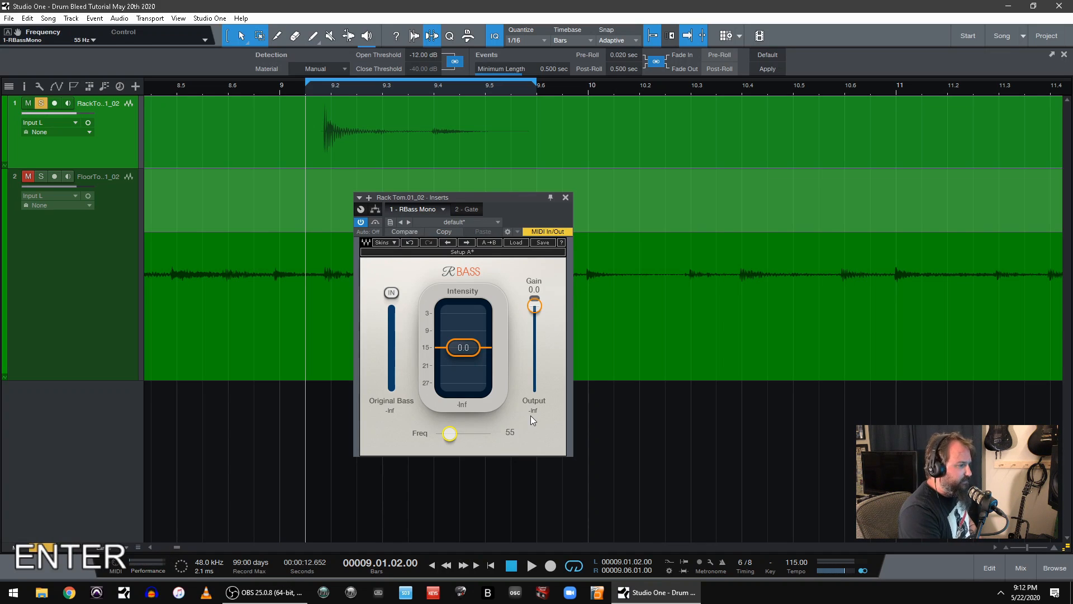
{"action": "key", "text": "space"}
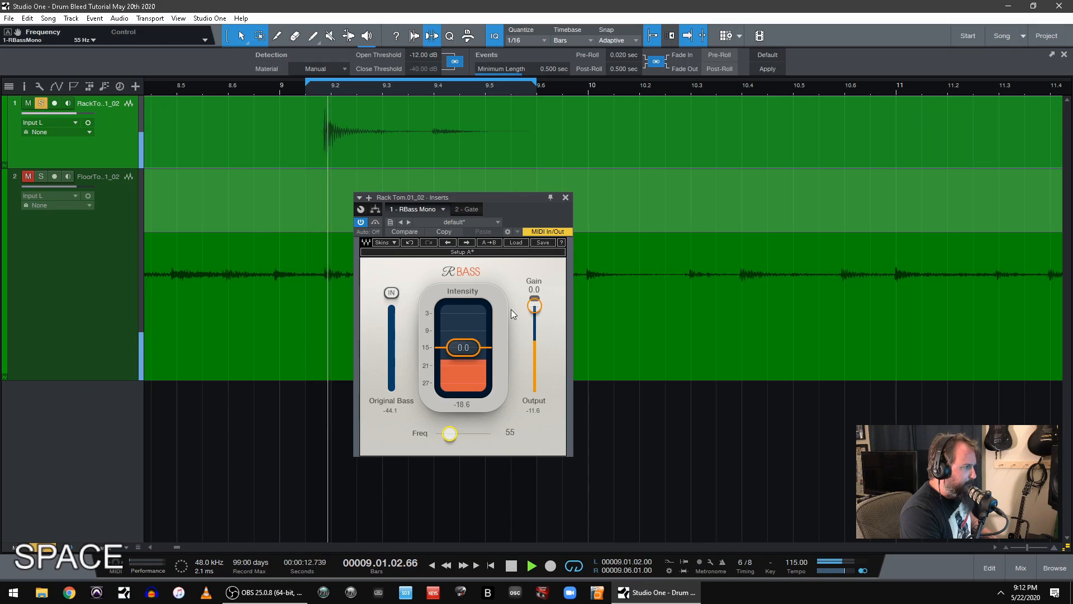
- Bypass RBass briefly to compare its level, and set its output gain to -6 dB
{"action": "left_click", "coordinate": [380, 211]}
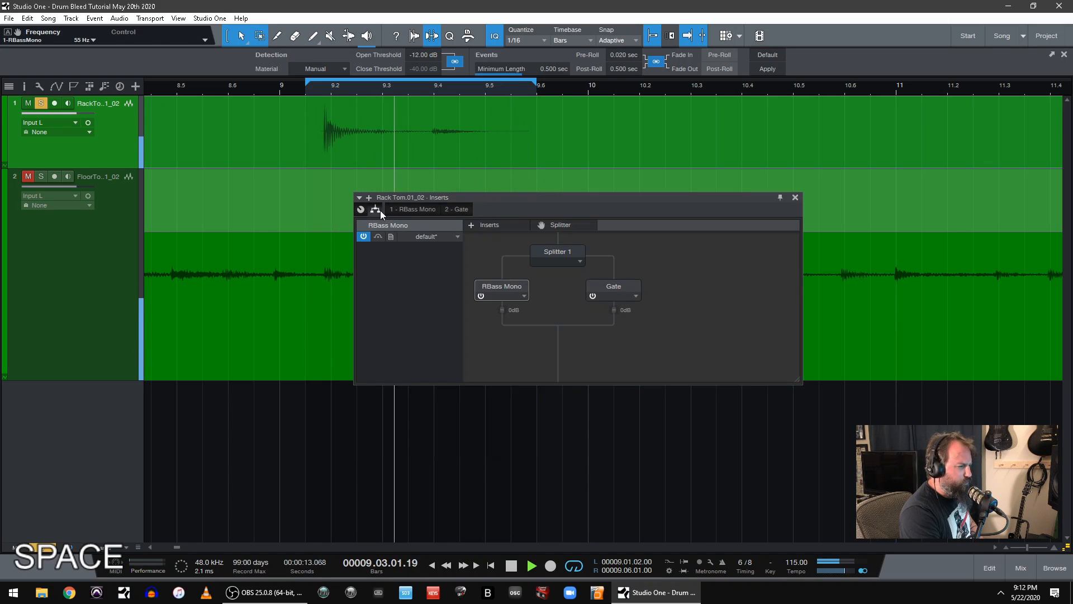
{"action": "left_click", "coordinate": [481, 296]}
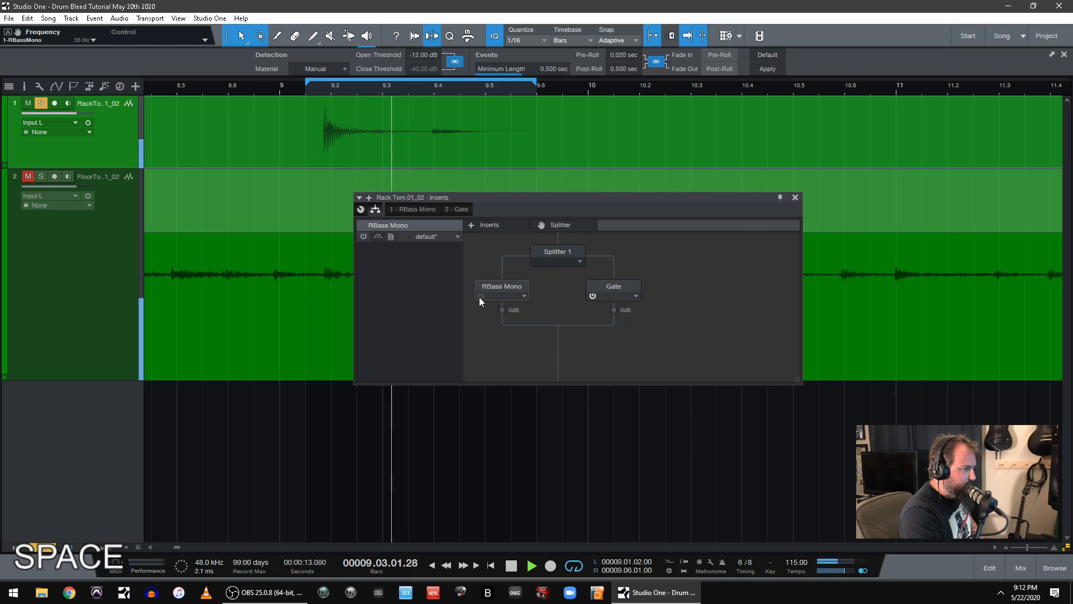
{"action": "double_click", "coordinate": [506, 288]}
{"action": "left_click", "coordinate": [535, 289]}
{"action": "type", "text": "-6"}
{"action": "key", "text": "Return"}
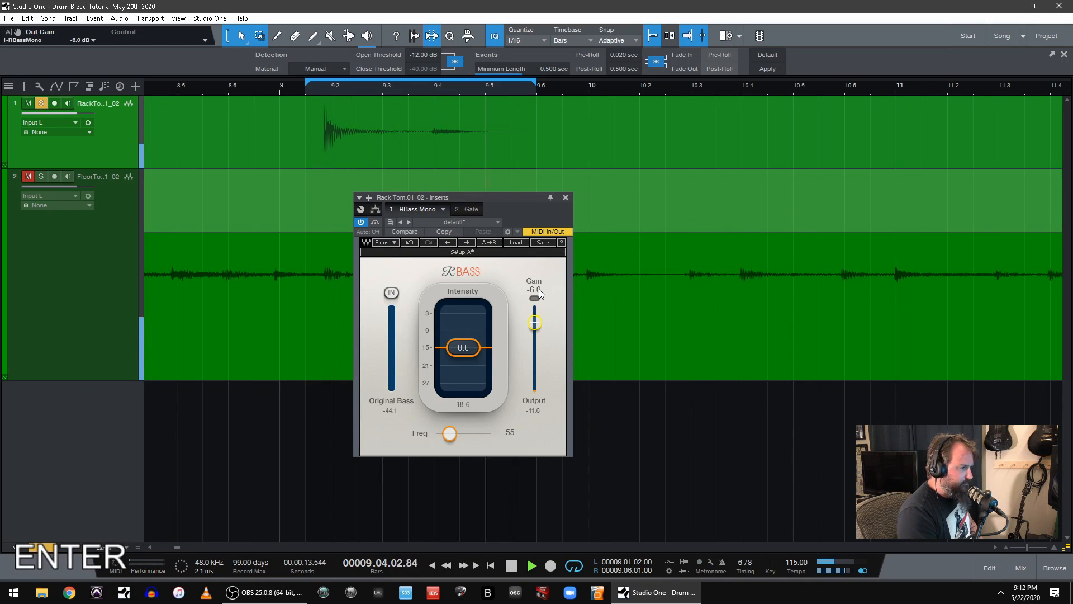
- From the routing view, compare the looped tom hit with RBass bypassed and enabled, and stop playback
{"action": "left_click", "coordinate": [374, 210]}
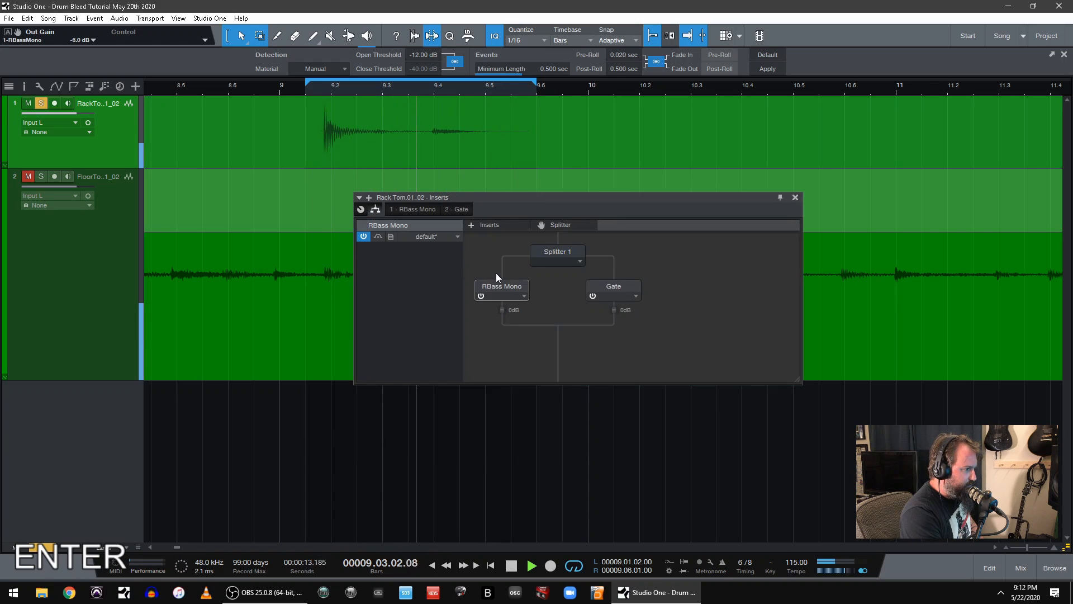
{"action": "left_click", "coordinate": [481, 296]}
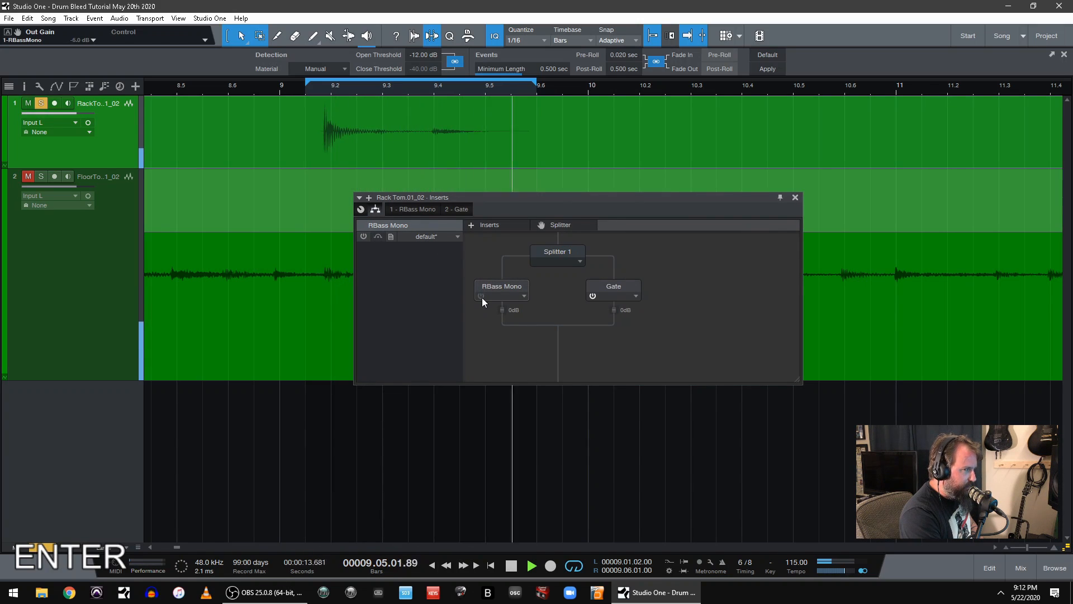
{"action": "left_click", "coordinate": [481, 296]}
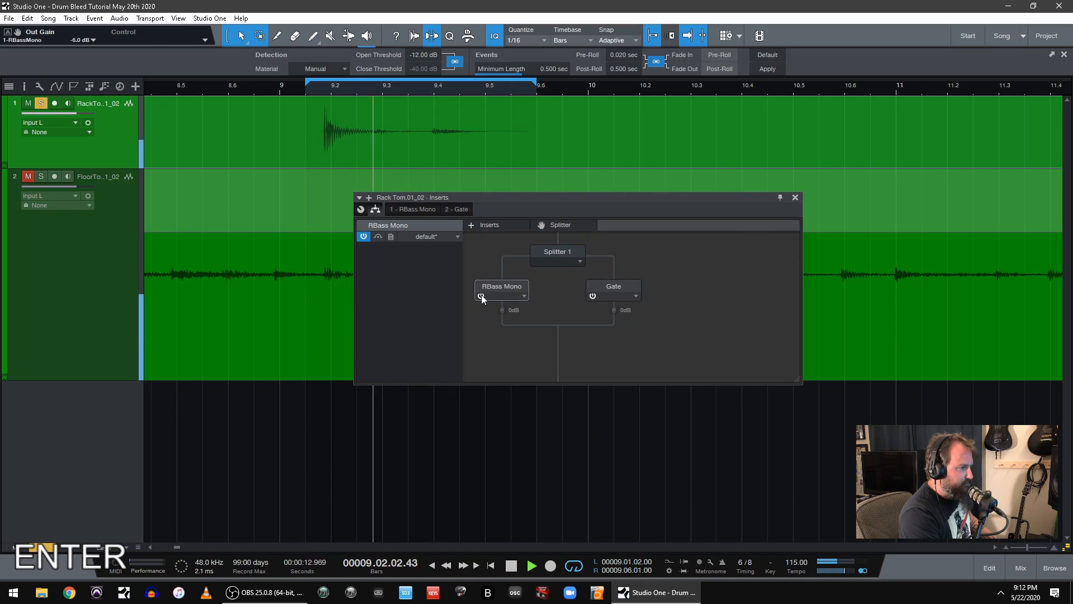
{"action": "key", "text": "space"}
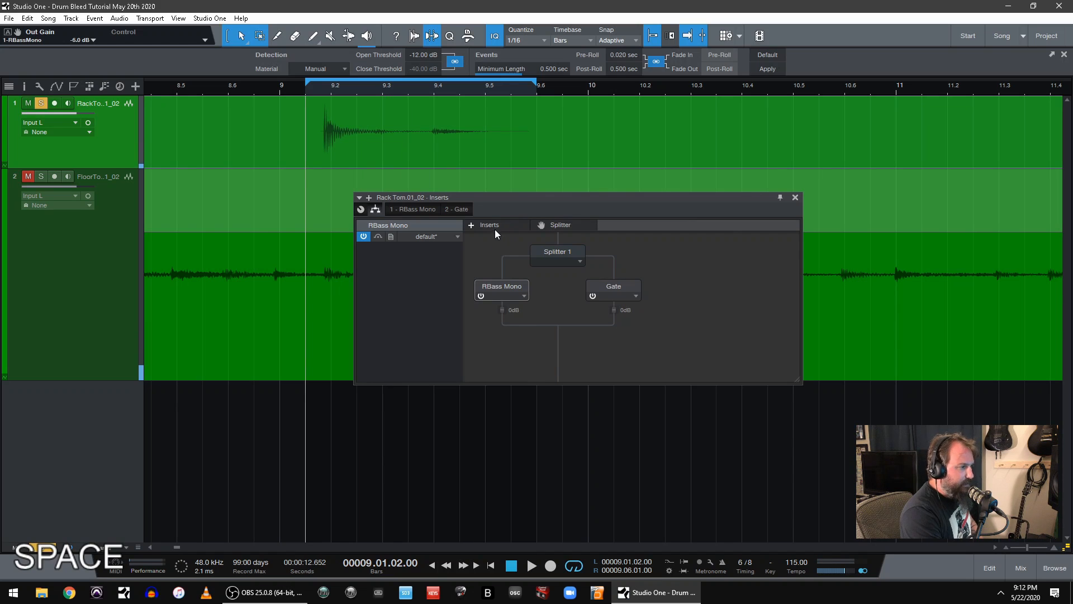
- Insert API-550B Mono on the rack tom channel after the splitter and open its editor
{"action": "left_click", "coordinate": [475, 226]}
{"action": "type", "text": "api"}
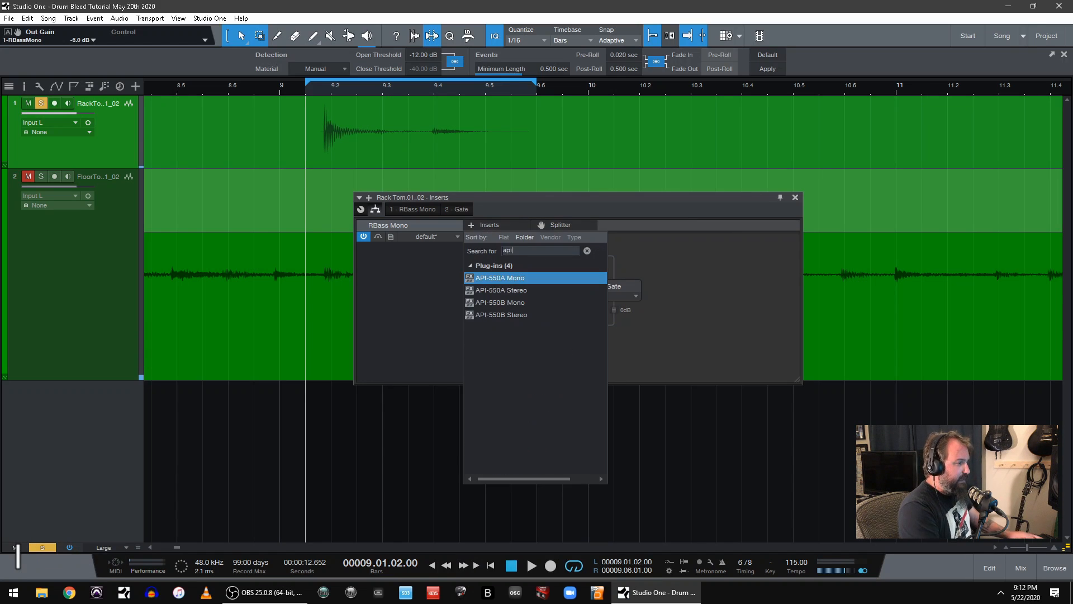
{"action": "key", "text": "Down"}
{"action": "key", "text": "Down"}
{"action": "key", "text": "Return"}
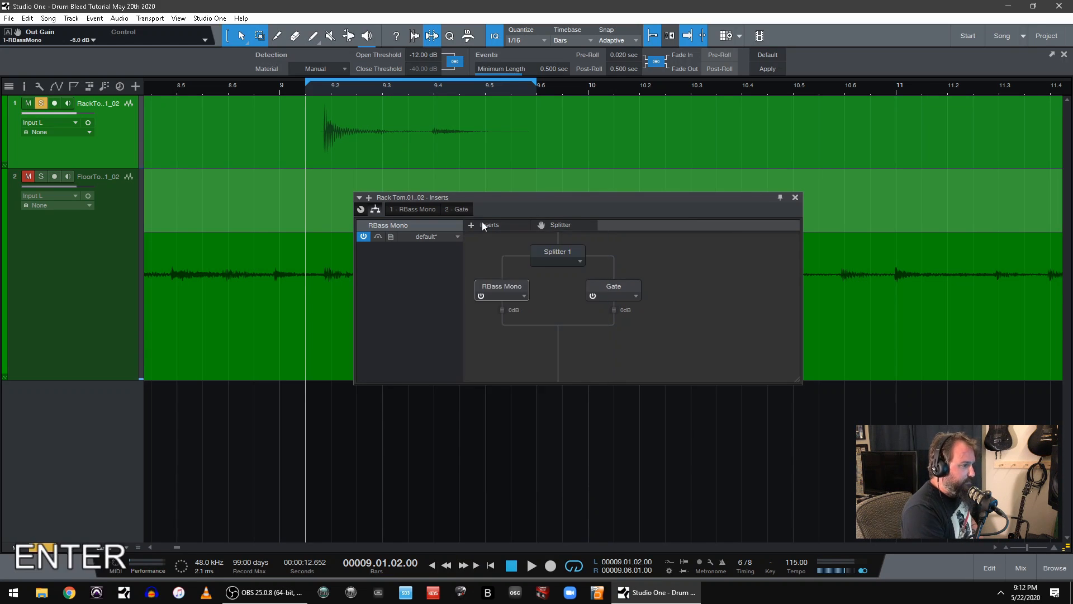
{"action": "double_click", "coordinate": [558, 354]}
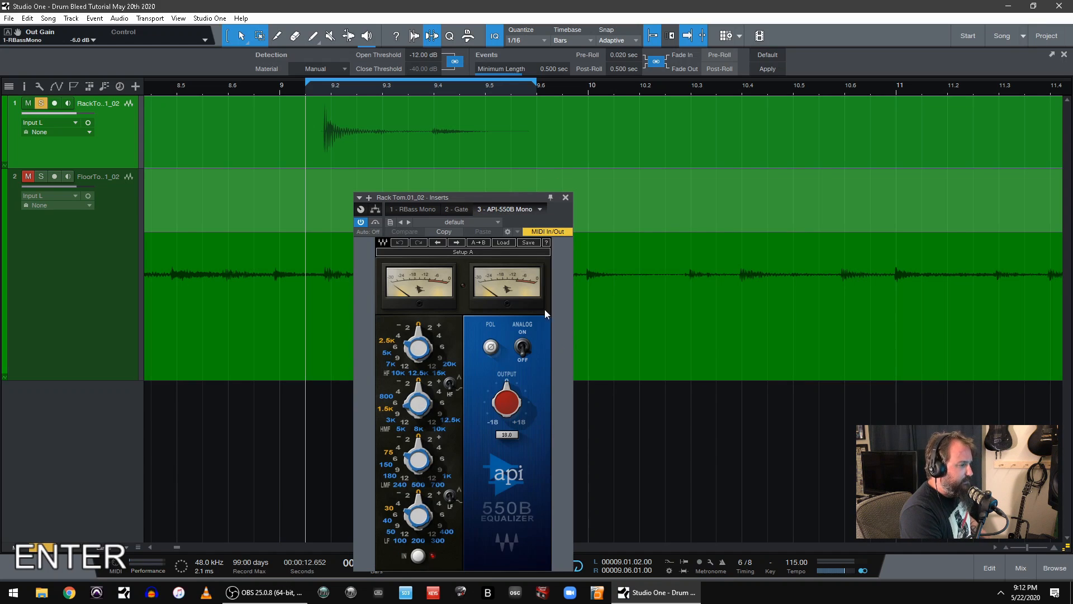
- During playback, boost the API-550B highs by 6 dB at 7 kHz and cut the low mids at 700 Hz
{"action": "left_click_drag", "start_coordinate": [527, 192], "coordinate": [646, 175]}
{"action": "key", "text": "space"}
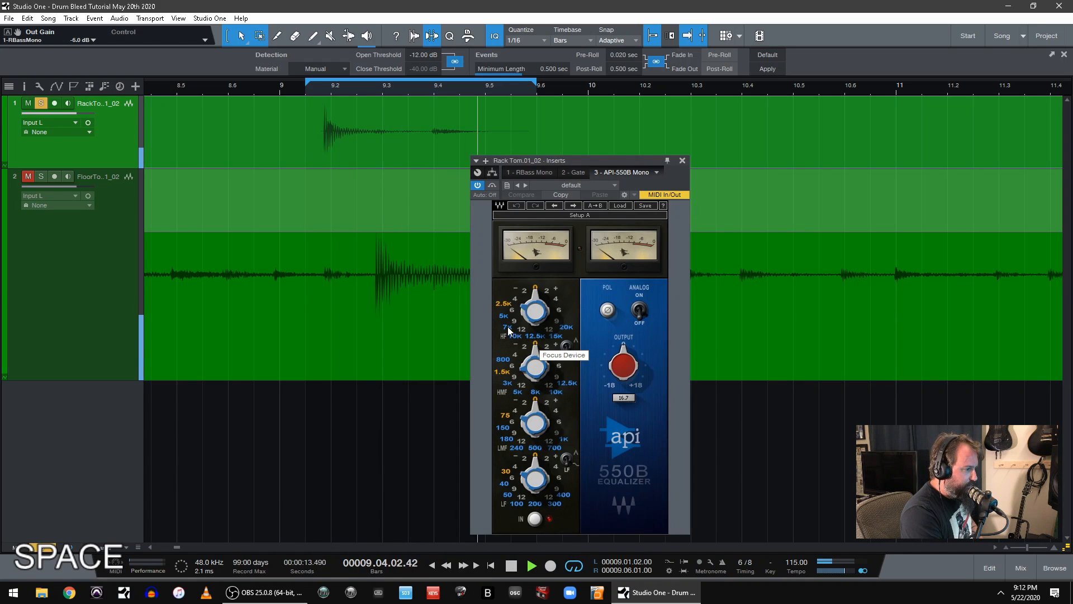
{"action": "left_click_drag", "start_coordinate": [556, 339], "coordinate": [560, 315]}
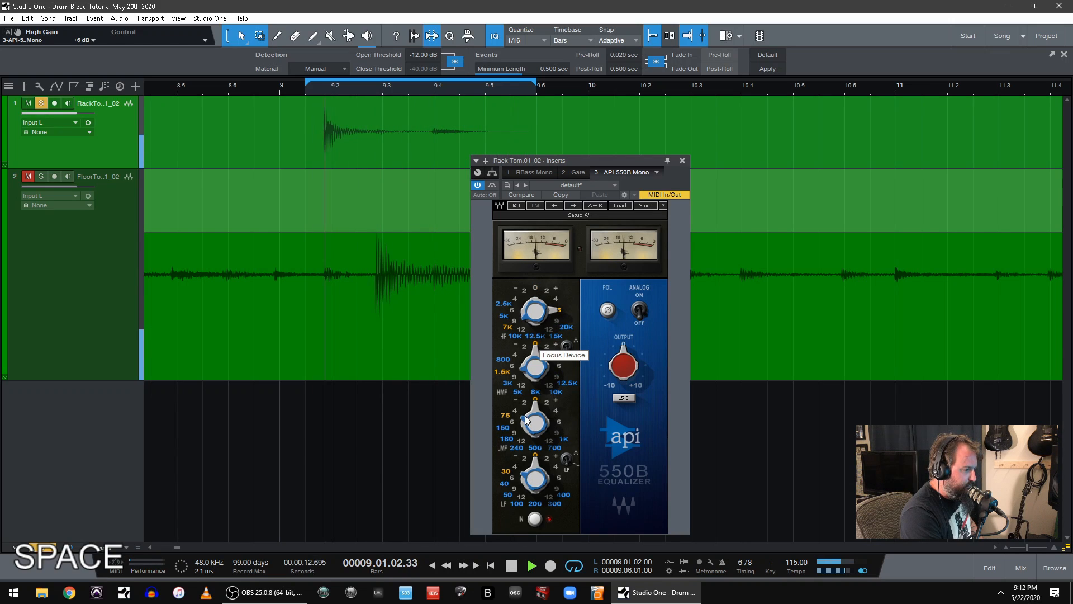
{"action": "left_click", "coordinate": [539, 449]}
{"action": "left_click", "coordinate": [512, 423]}
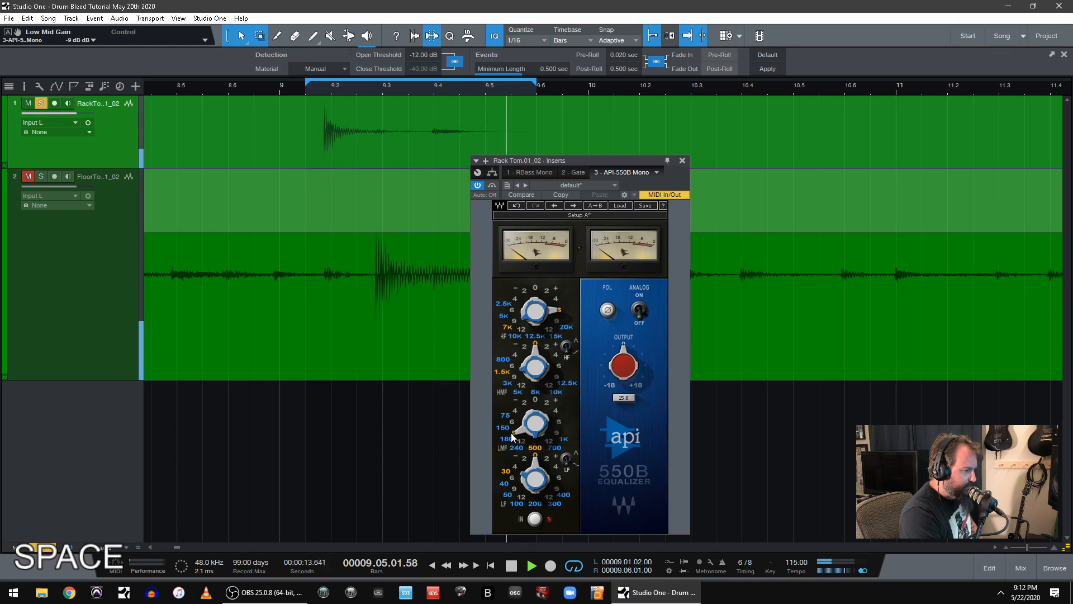
{"action": "left_click", "coordinate": [552, 446]}
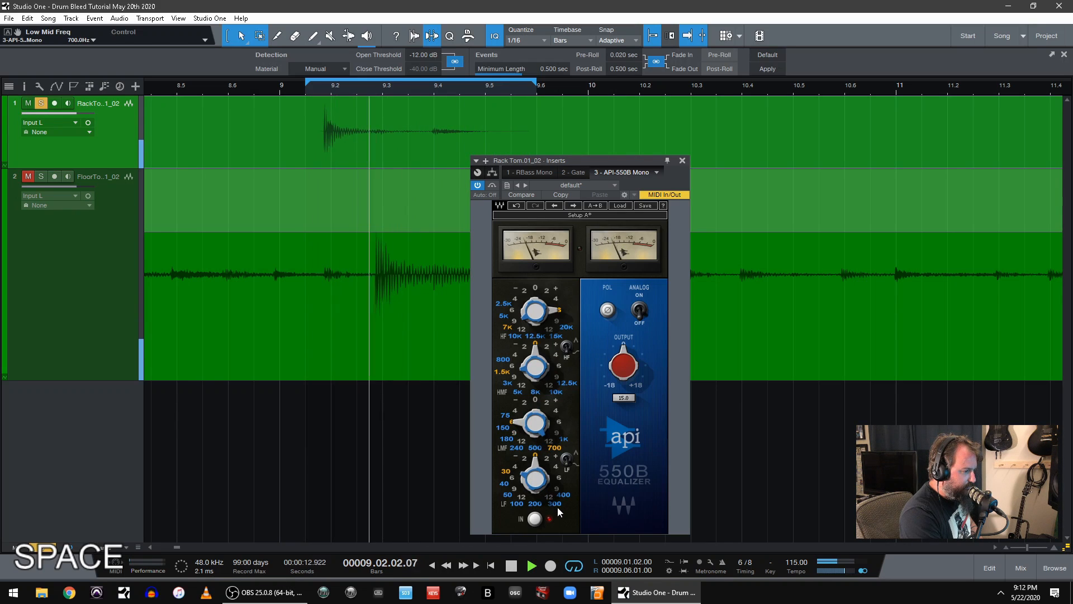
{"action": "left_click", "coordinate": [682, 161]}
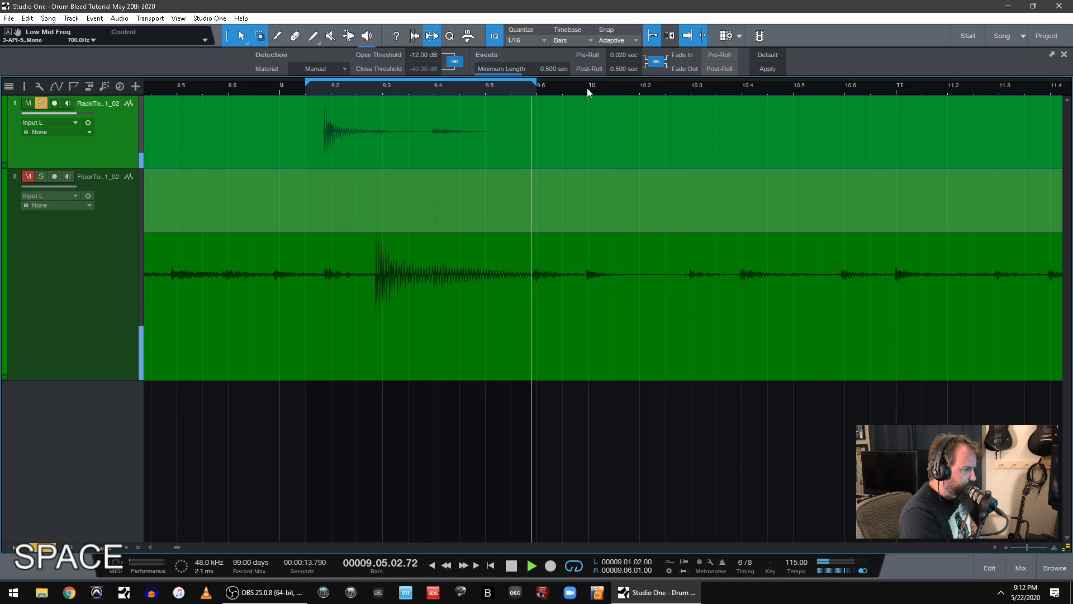
- Stop the loop and audition the processed rack tom in the song from around bars 14 and 17
{"action": "scroll", "coordinate": [586, 88], "scroll_direction": "down", "scroll_amount": 5}
{"action": "key", "text": "space"}
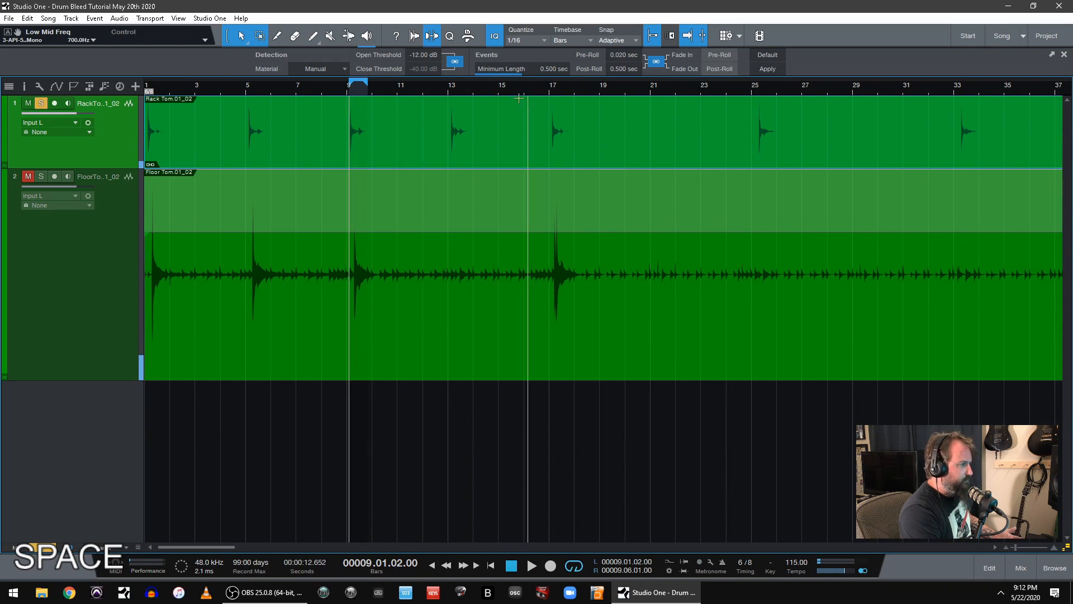
{"action": "left_click_drag", "start_coordinate": [456, 91], "coordinate": [469, 72]}
{"action": "left_click", "coordinate": [490, 88]}
{"action": "key", "text": "space"}
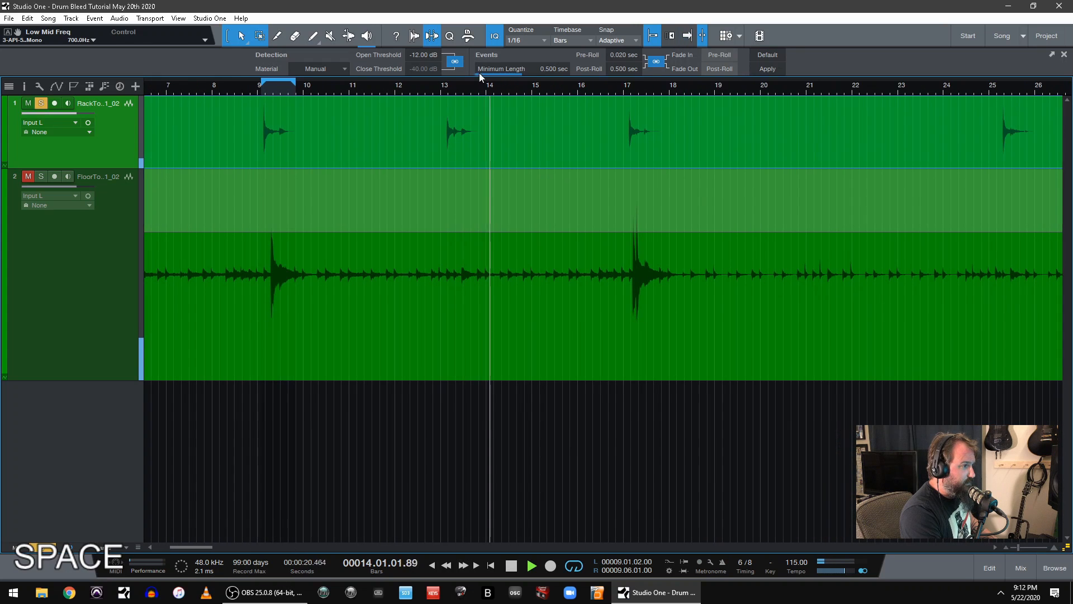
{"action": "left_click", "coordinate": [623, 89]}
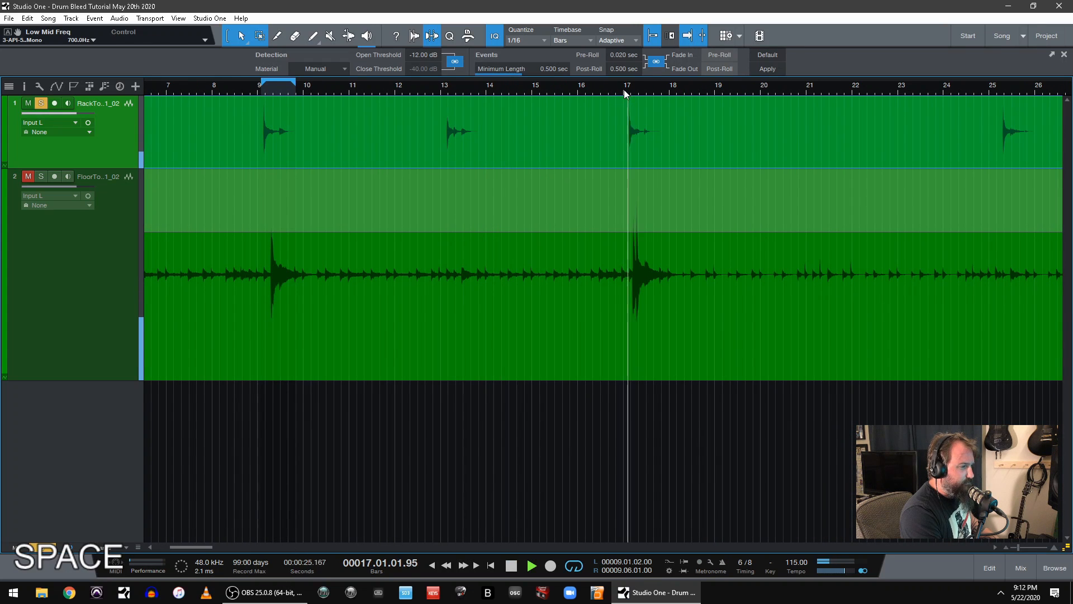
{"action": "key", "text": "space"}
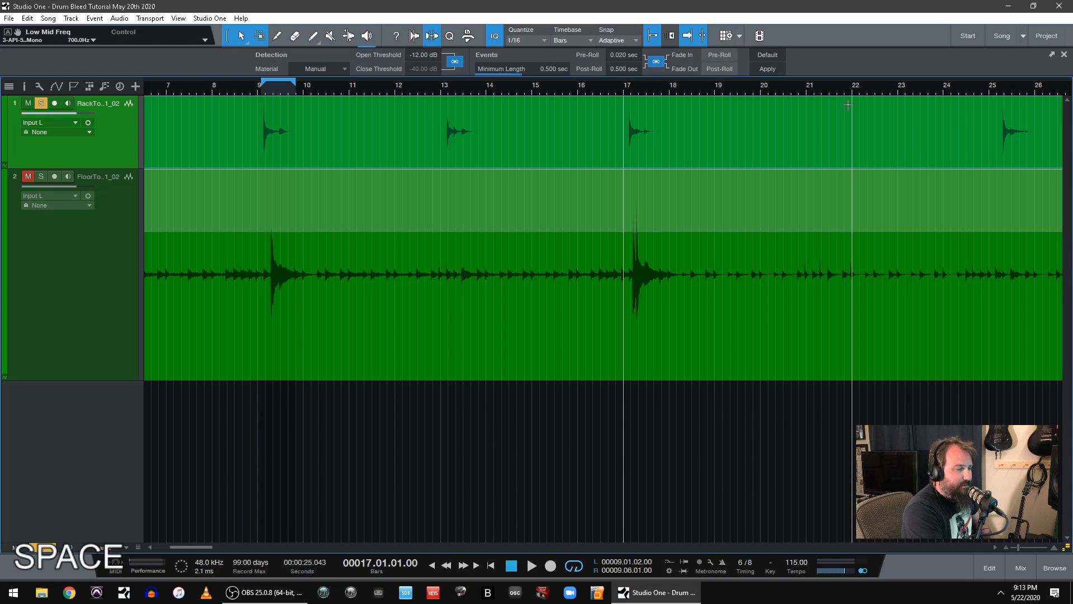
{"action": "key", "text": "alt+z"}
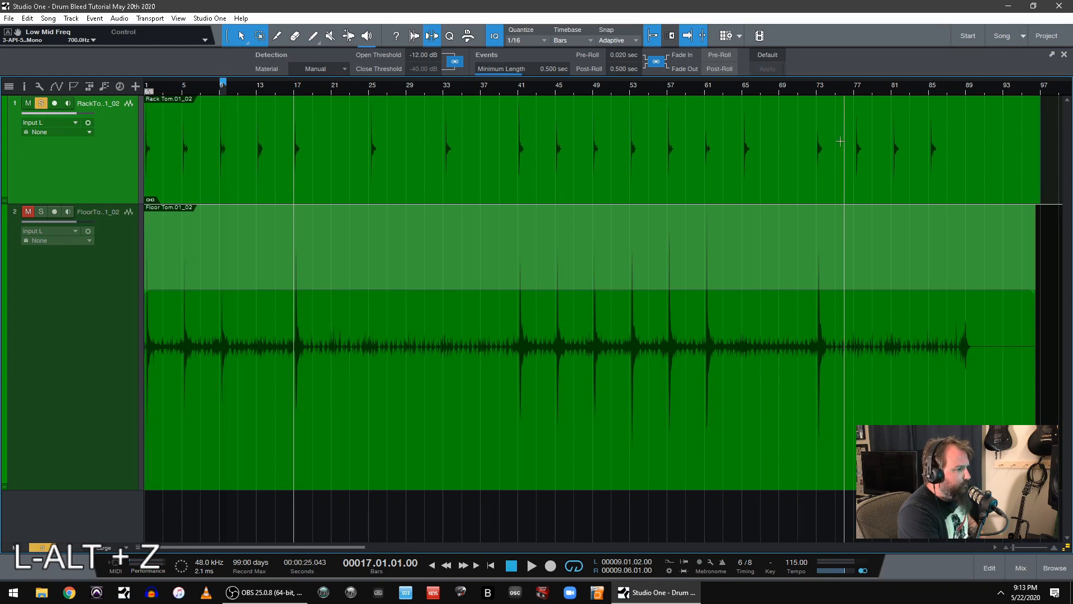